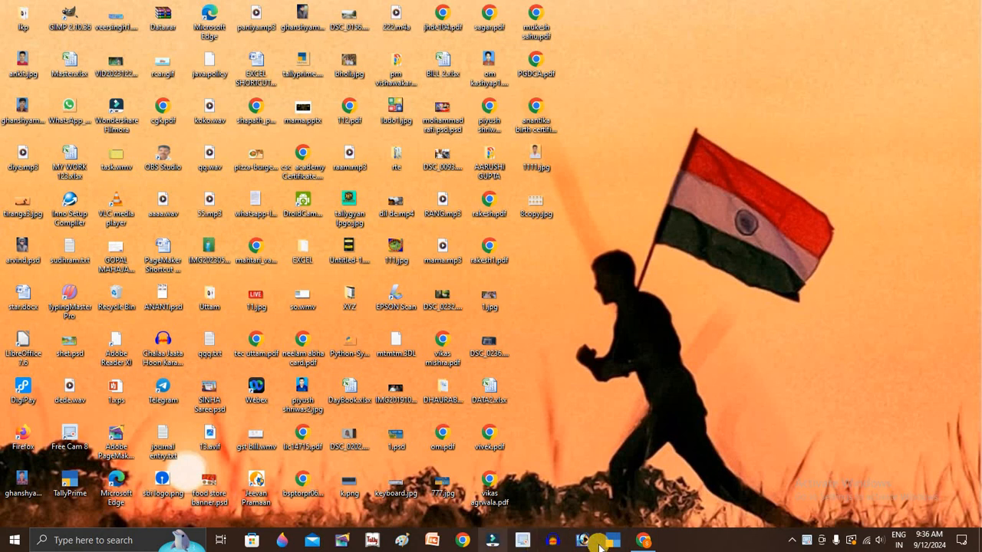
Launch TallyPrime in Educational Mode, declining licence renewal, and begin creating a new company.
left_click(612, 544)
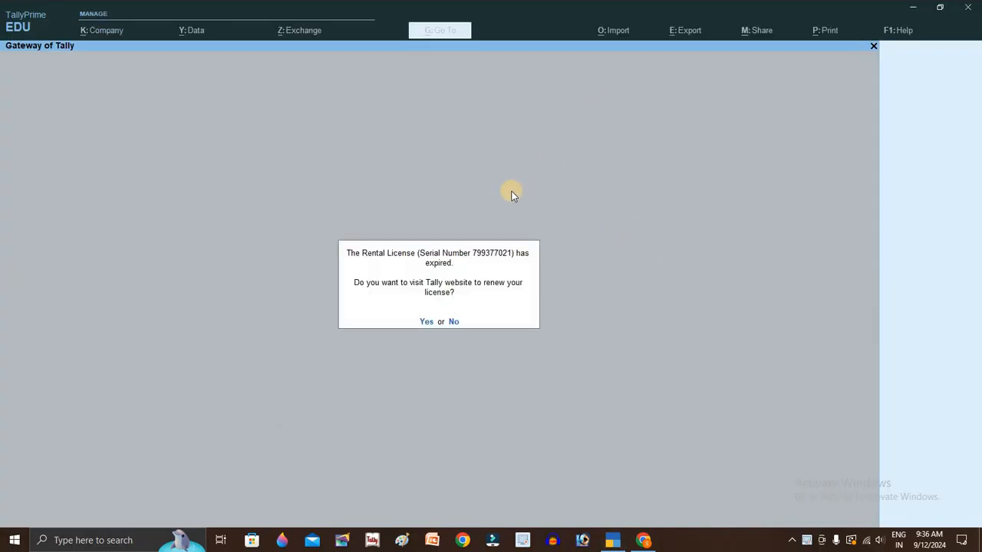
key("n")
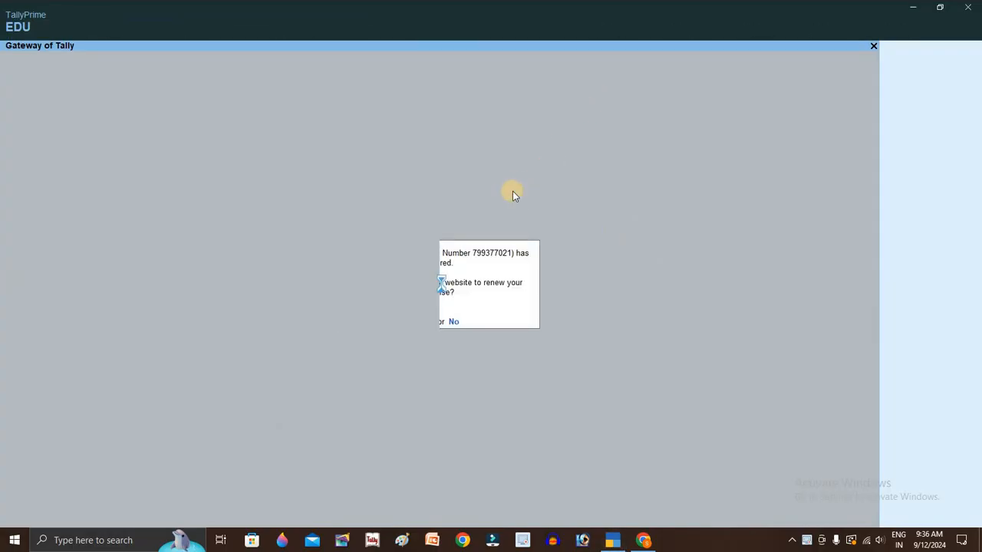
left_click(375, 315)
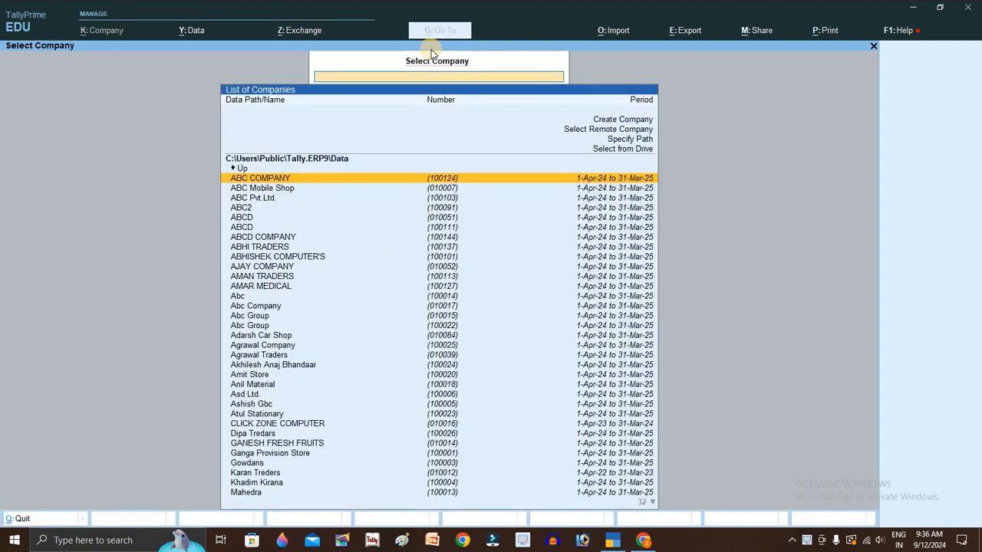
left_click(619, 121)
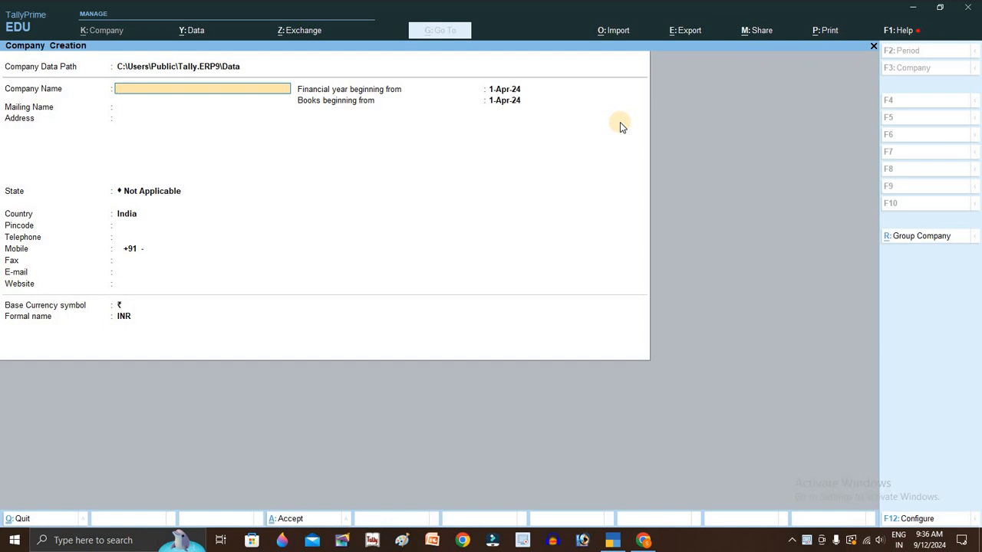
Create Mahesh Traders with its mailing address, state Chhattisgarh and pincode, and accept it.
type("Mahesh Traders")
key("Return")
key("Return")
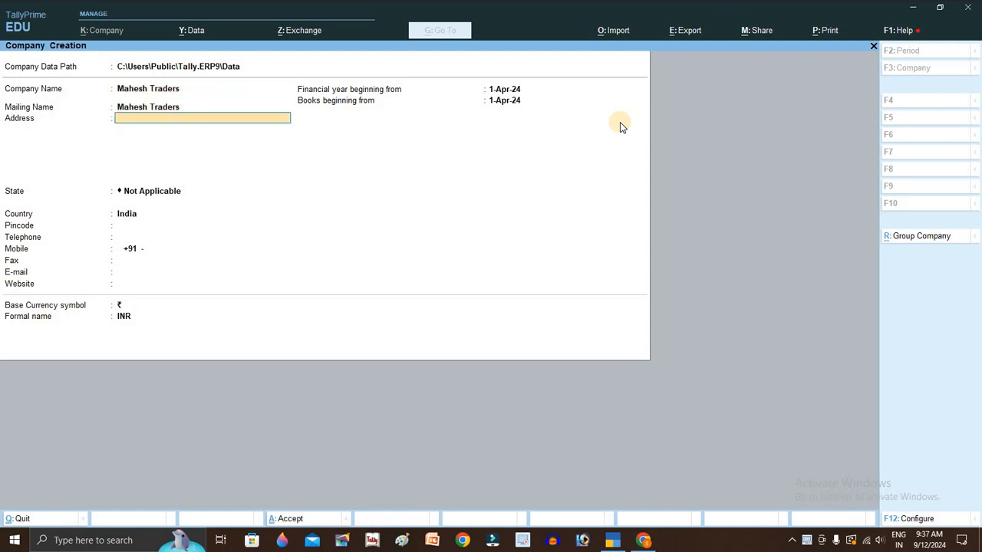
type("Bila")
key("Return")
key("Return")
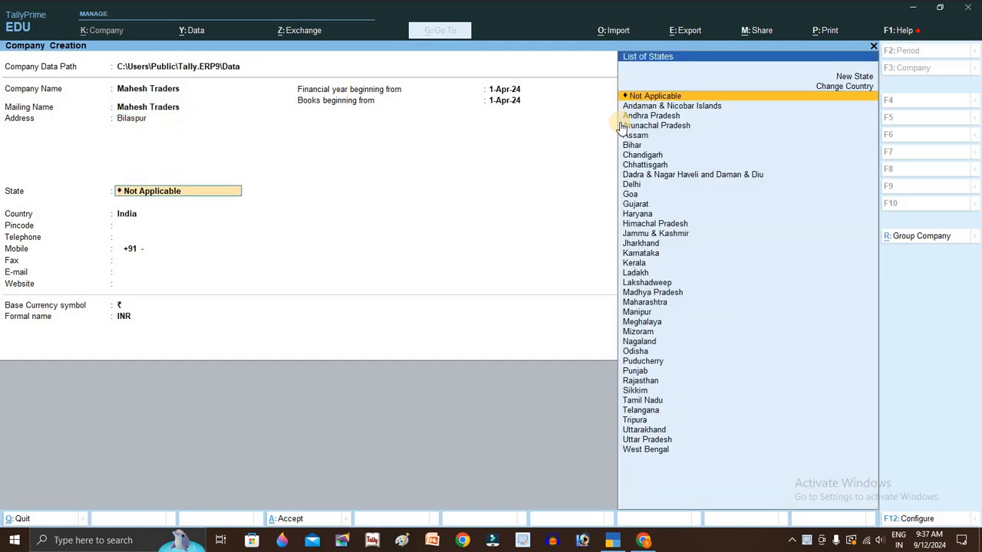
type("Chha")
key("Return")
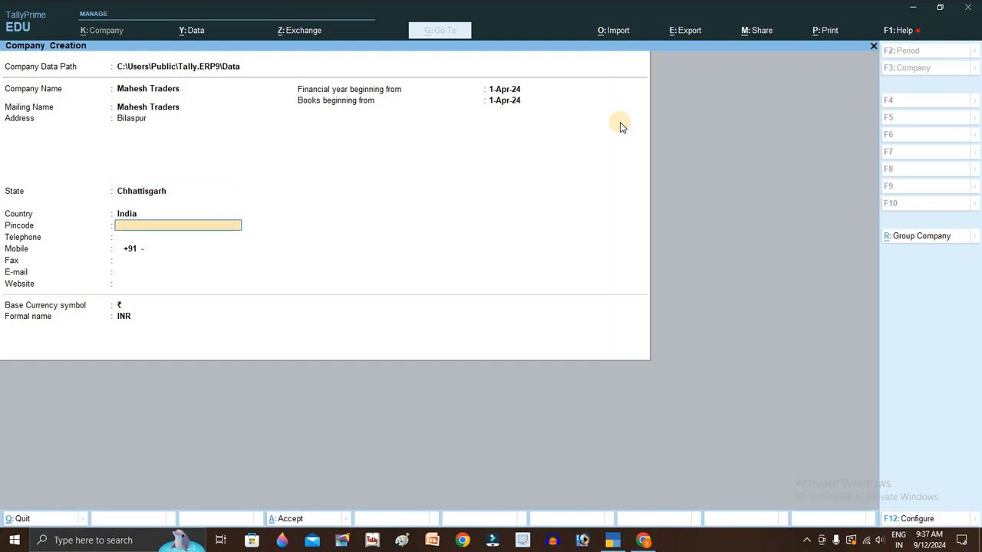
type("495001")
key("Return")
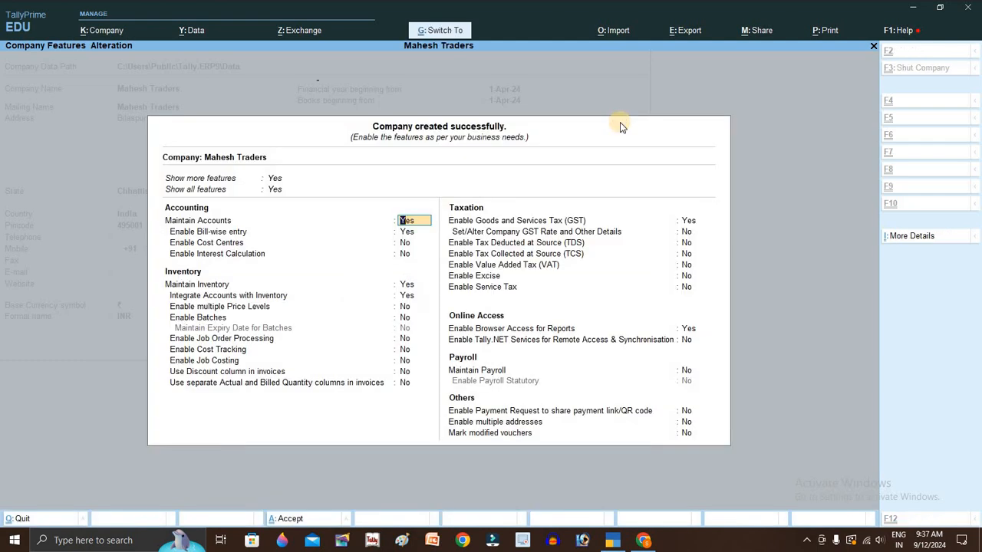
key("ctrl+a")
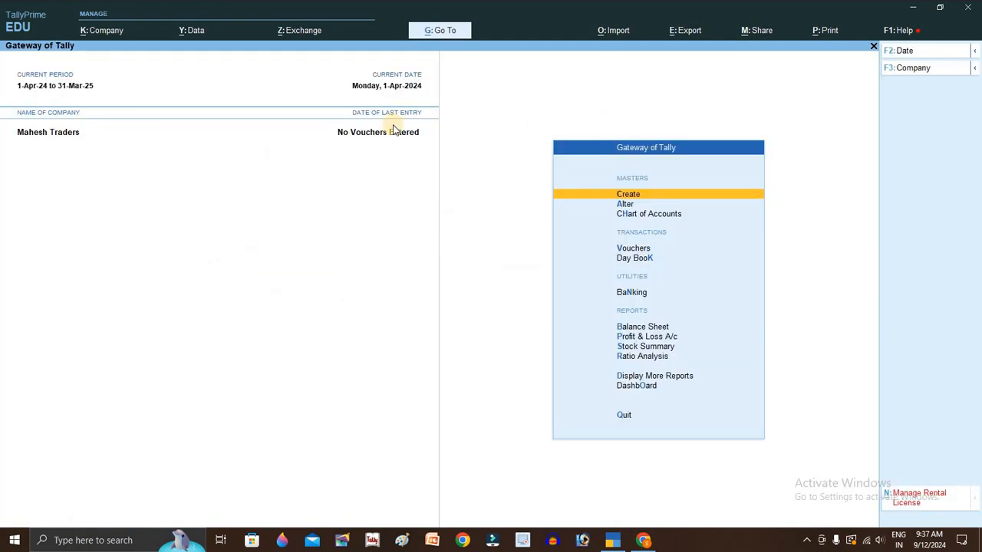
Review the Mahesh Traders details via Company > Alter and accept them unchanged.
left_click(102, 31)
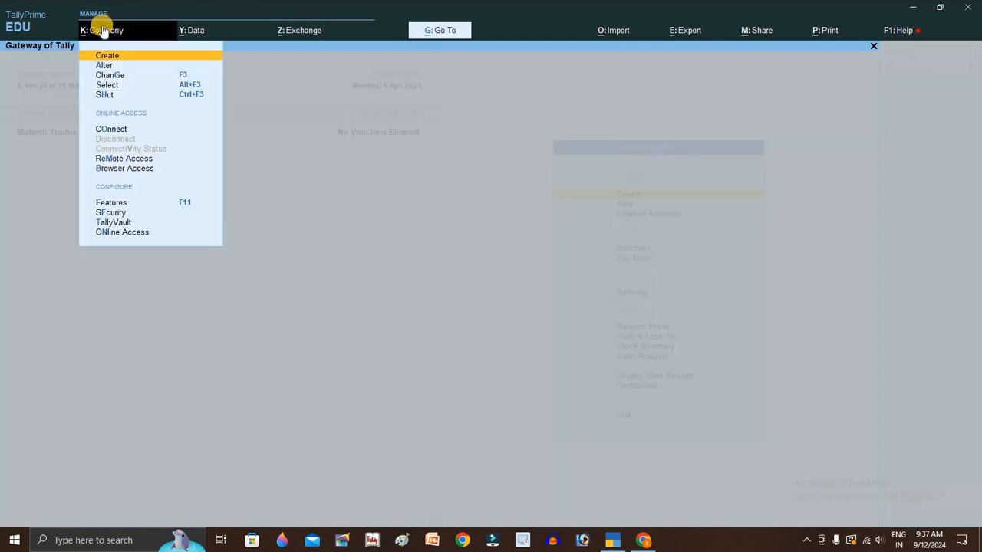
key("Down")
key("Return")
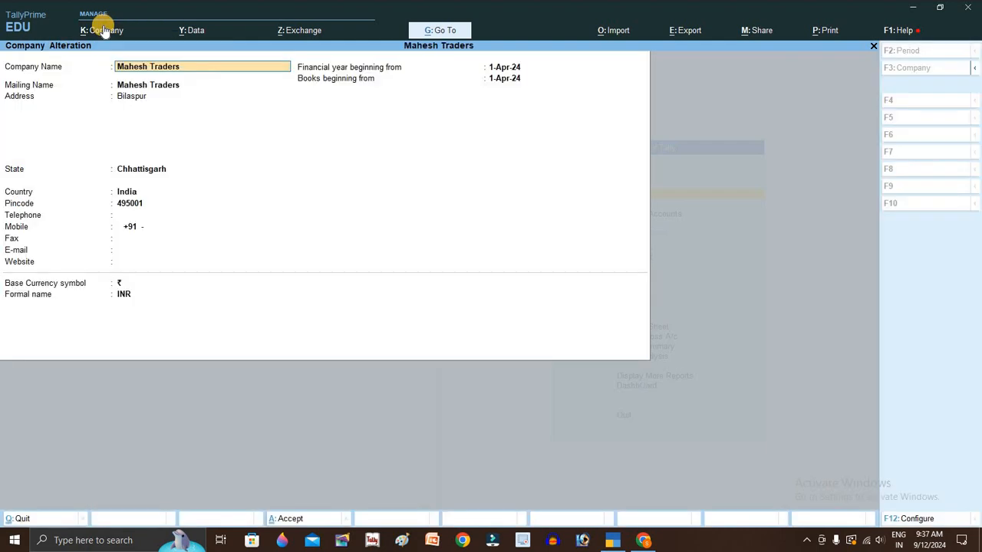
key("Return")
key("Return")
key("Return")
key("Return")
key("Return")
key("Return")
key("Return")
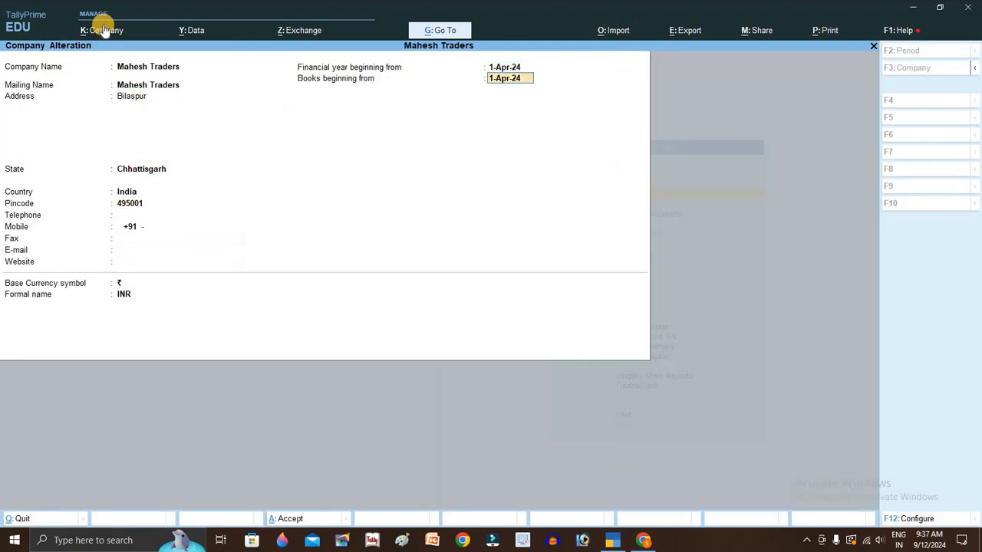
key("Return")
key("Return")
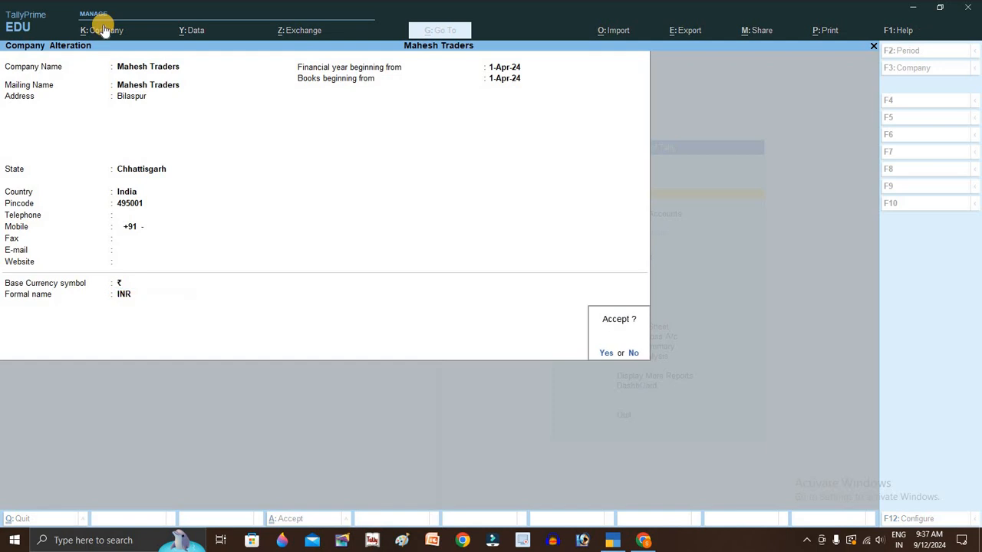
key("Return")
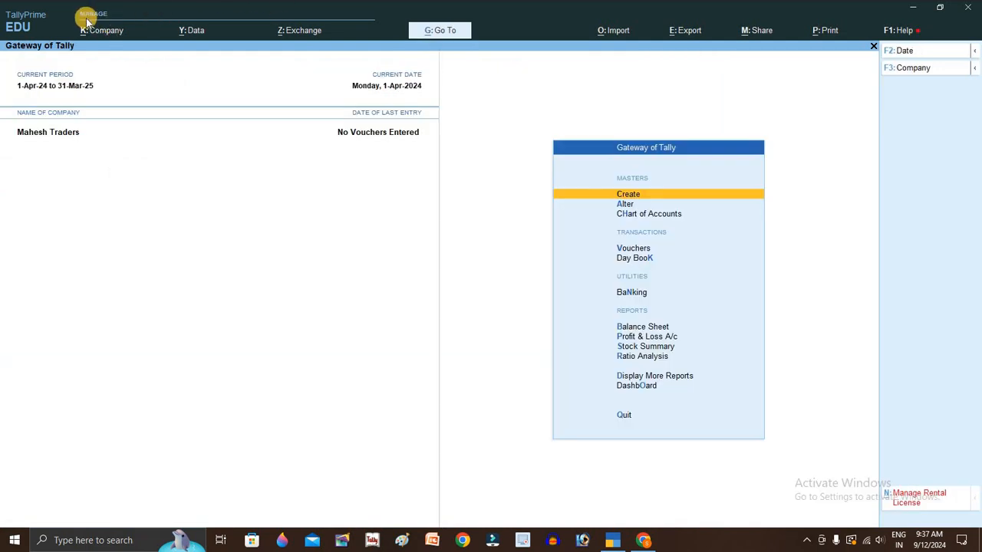
left_click(98, 30)
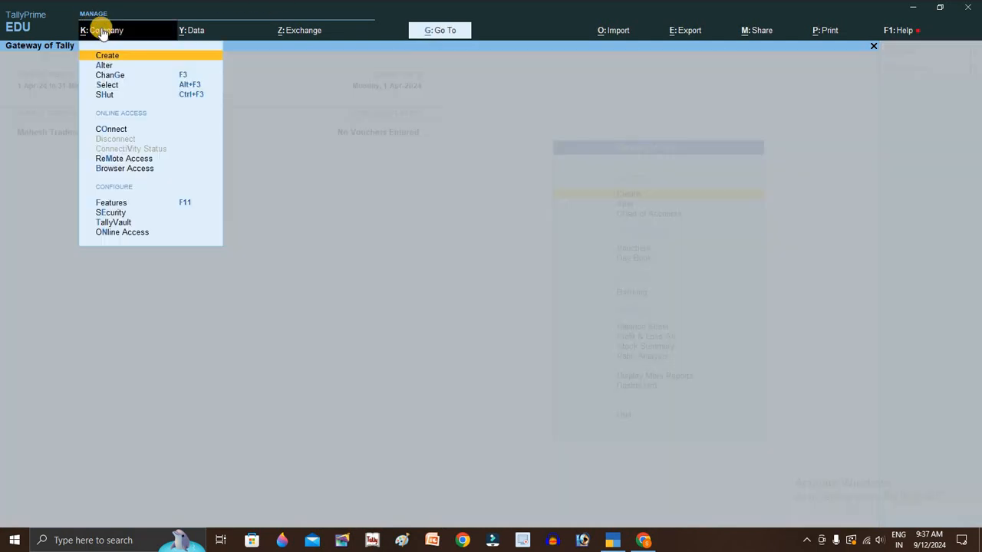
In Company Features, set Enable GST to No and Enable TDS to Yes.
left_click(135, 203)
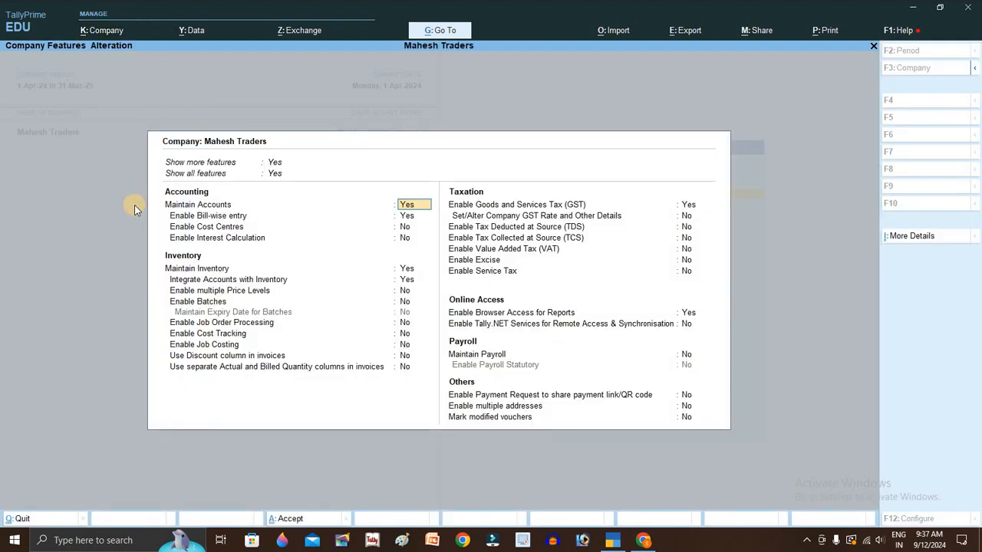
left_click(690, 205)
type("n")
key("Return")
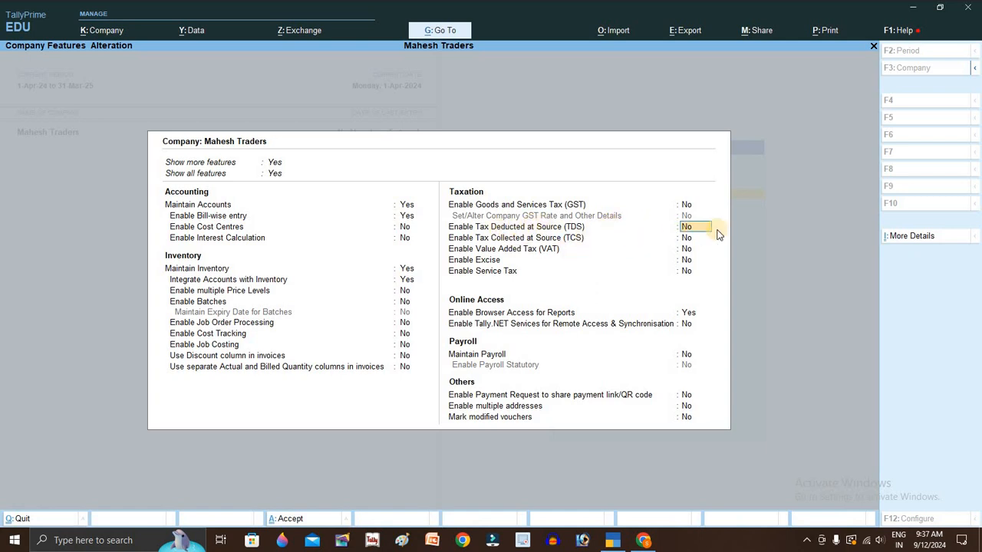
type("y")
key("Return")
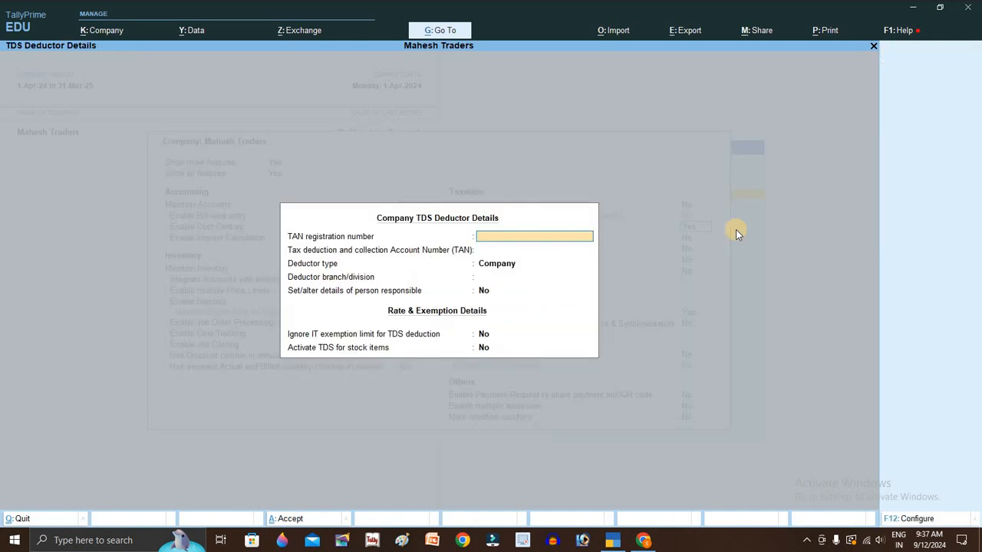
Enter the TAN registration number and TAN, keep deductor type Company, and accept the features.
type("211SDFD13D2")
key("Return")
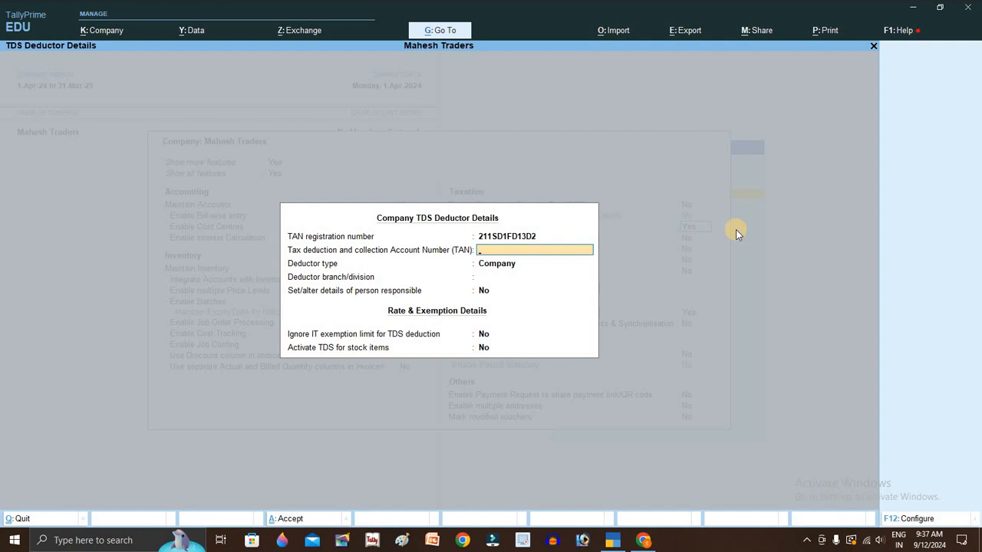
type("D13S123FD1")
key("Return")
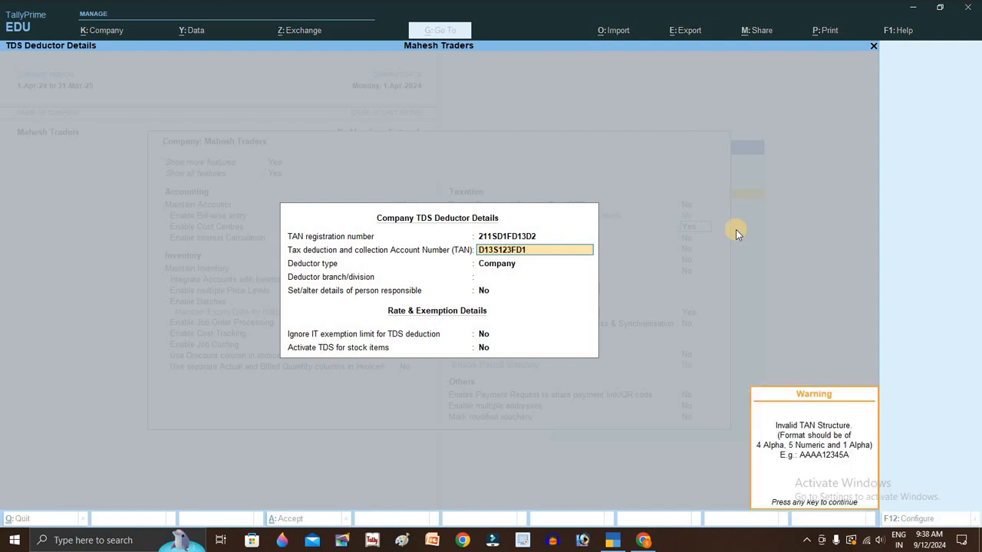
key("Return")
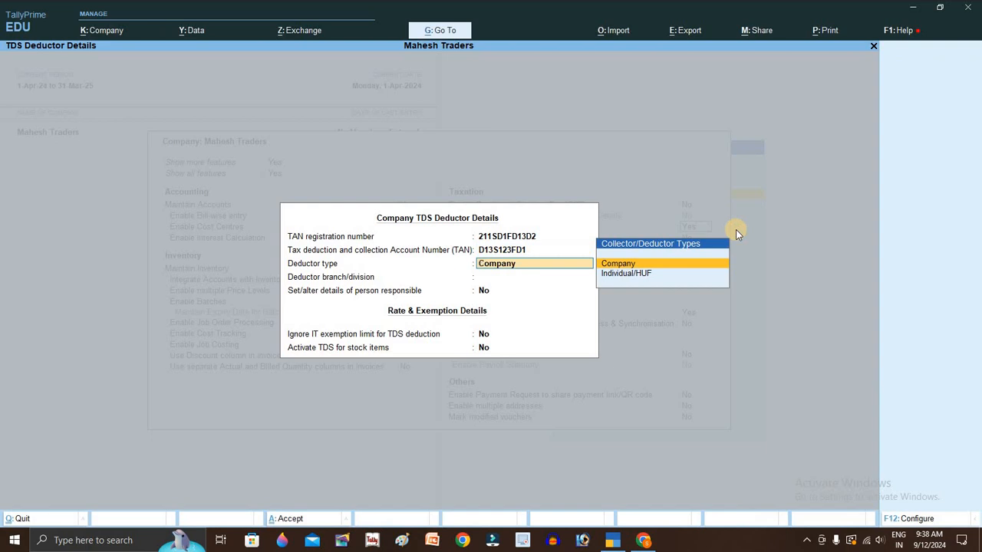
key("Return")
key("Return")
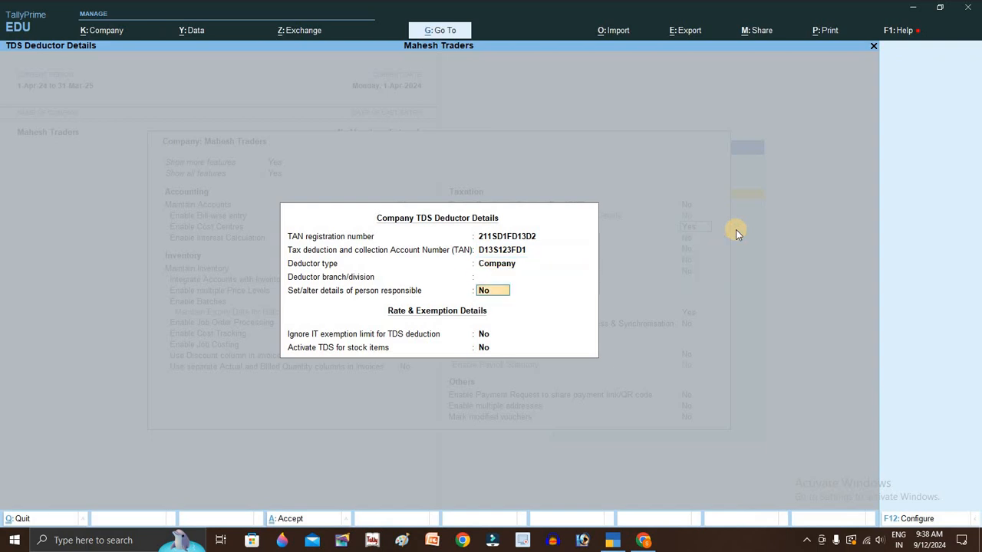
key("Return")
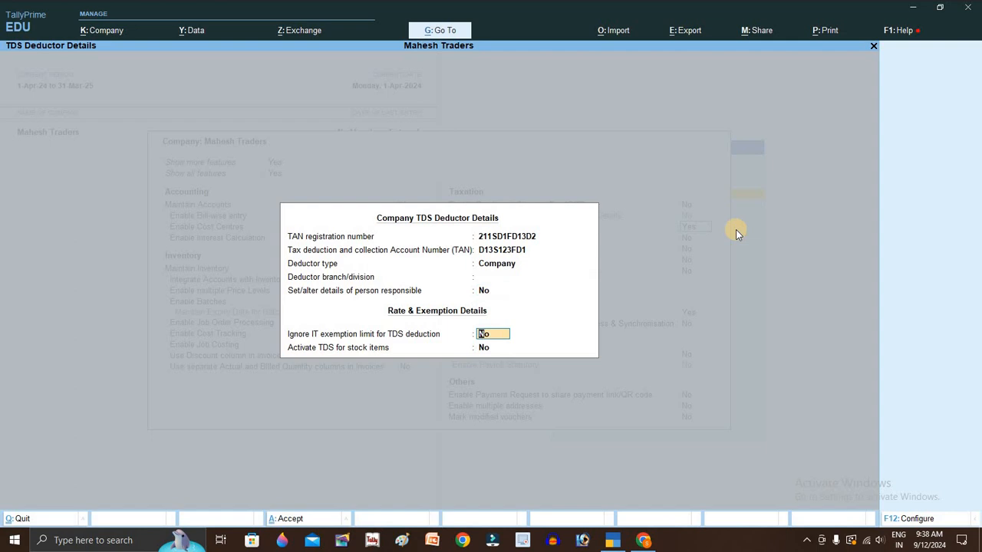
key("Return")
key("Return")
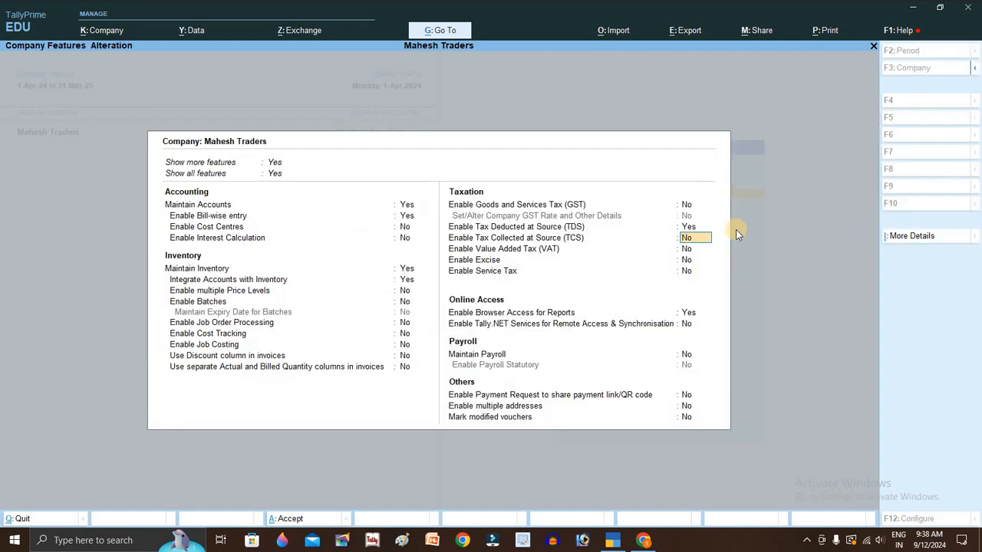
key("Return")
key("Return")
key("Return")
key("Return")
key("Return")
key("Return")
key("Return")
key("Return")
key("Return")
key("Return")
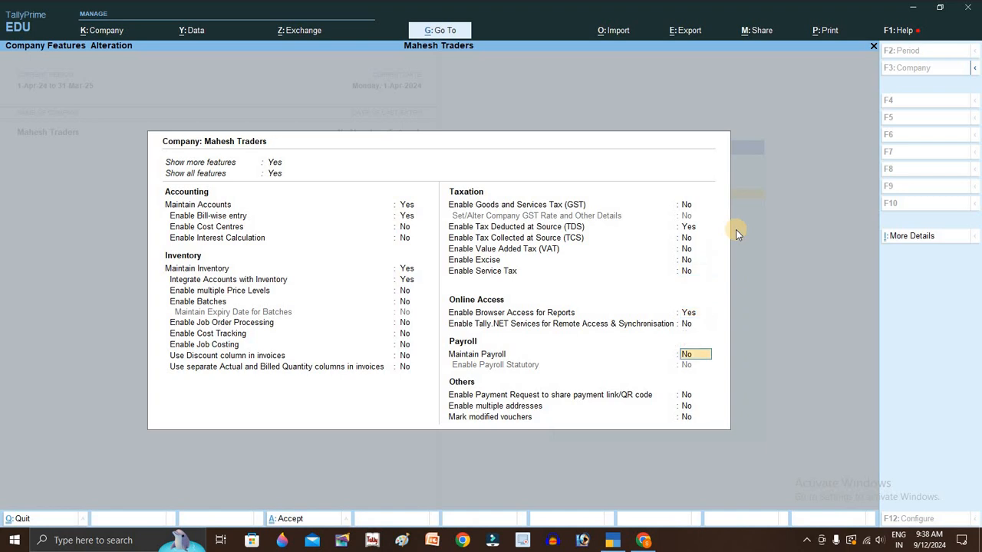
key("Return")
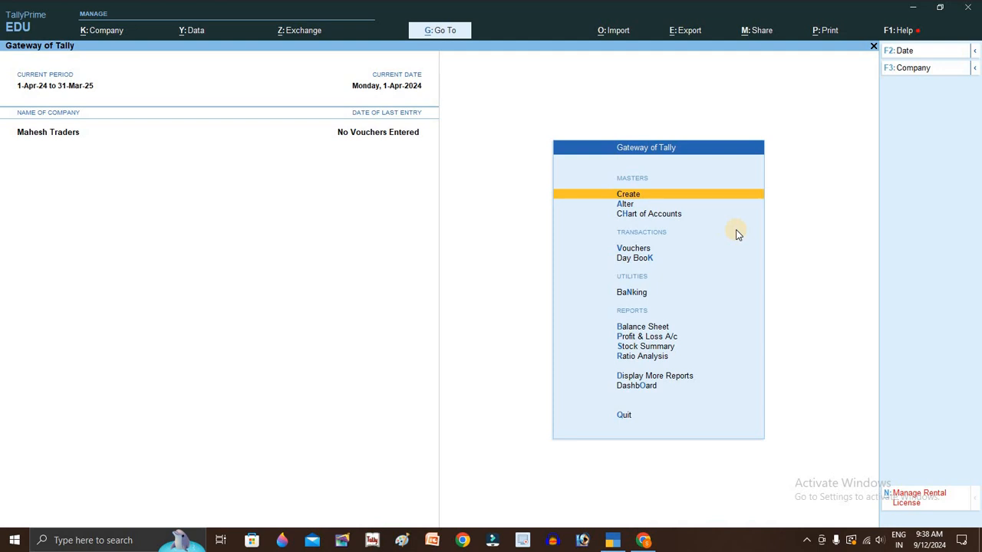
Create a ledger named Pushpendra Traders under Sundry Creditors.
key("Return")
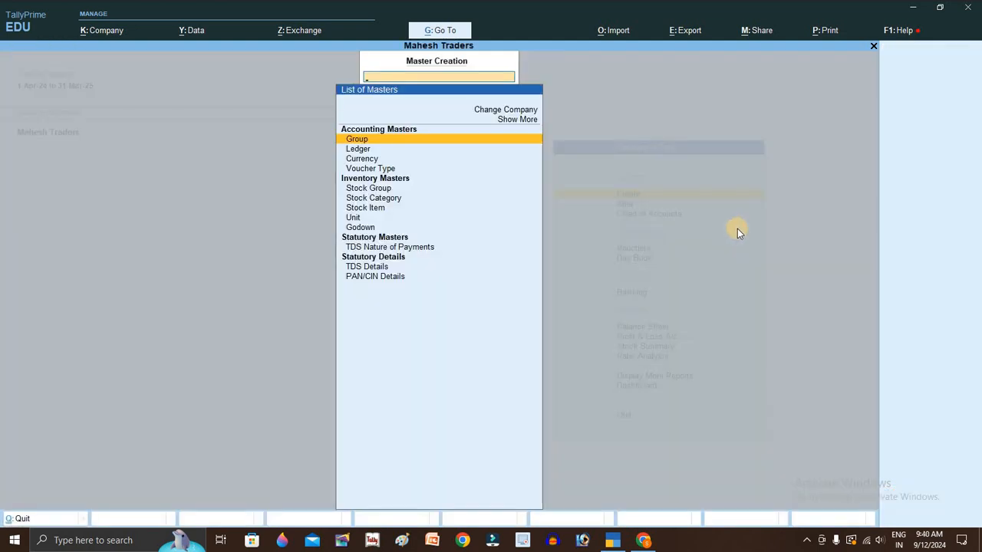
key("Down")
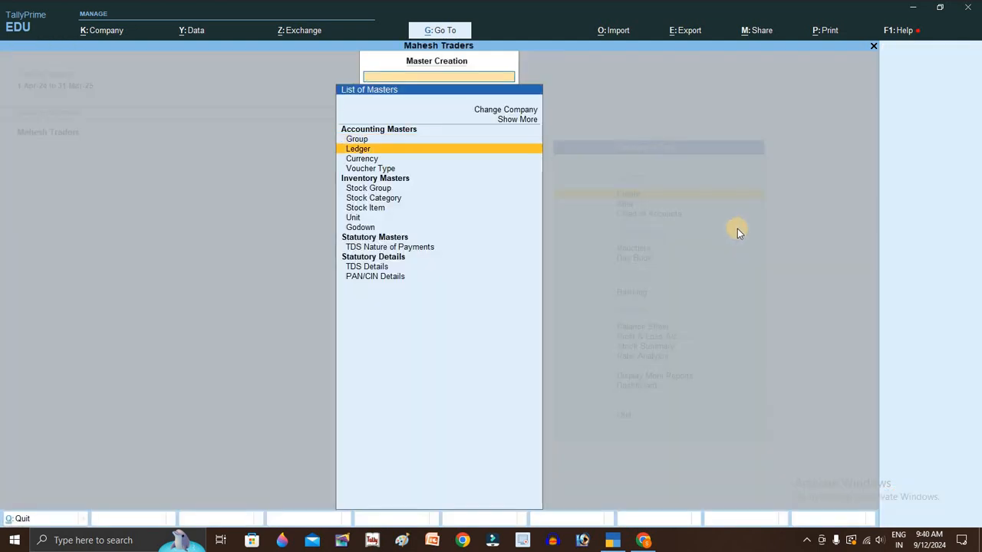
key("Return")
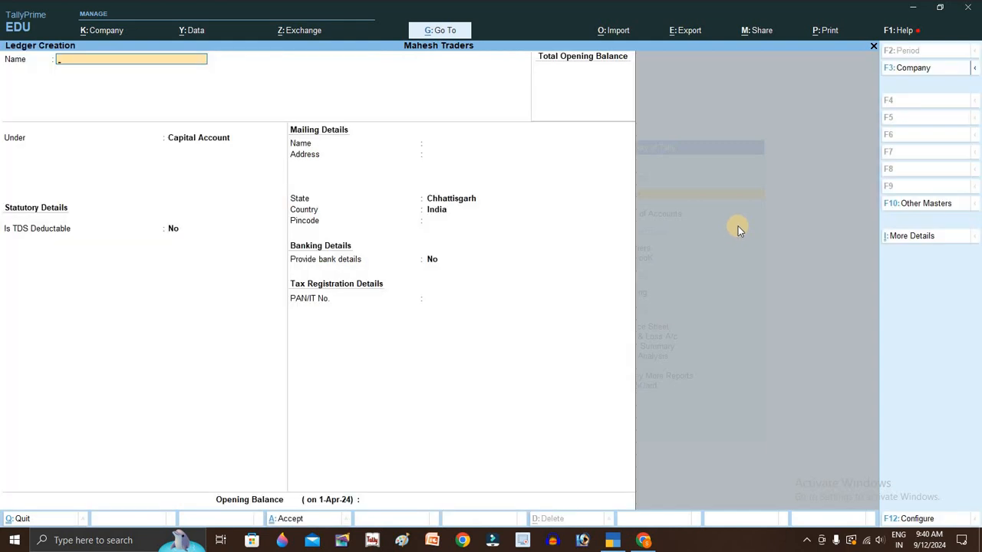
type("Pushpendra")
type("Traders")
key("Return")
type("Su")
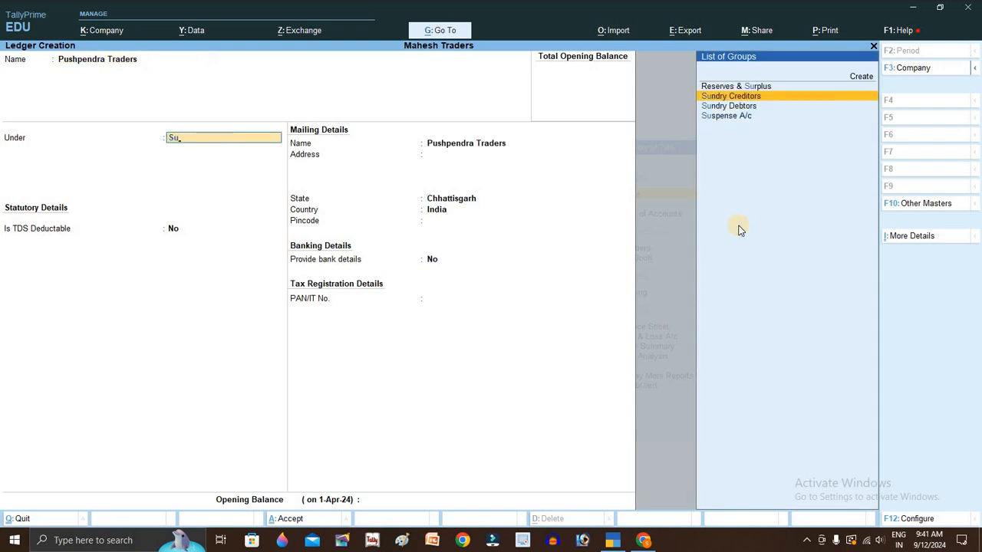
key("Return")
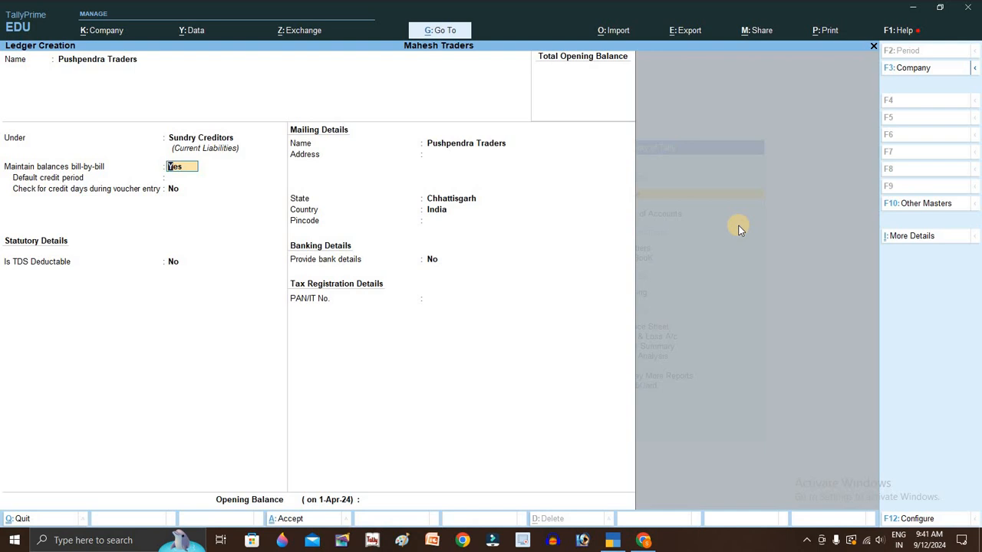
Make it TDS deductible, deductee type Company - Resident, deducting in the same voucher.
key("Return")
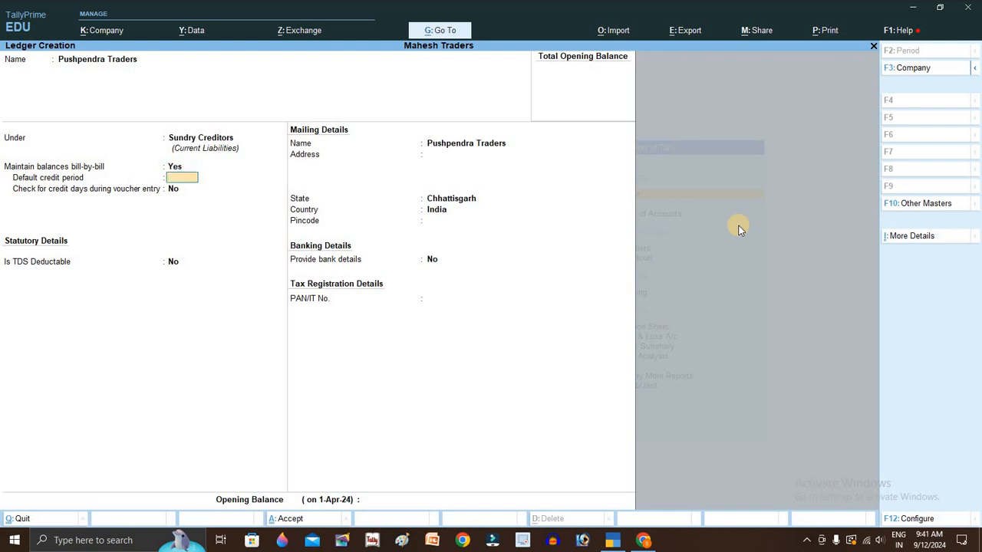
key("Return")
key("Return")
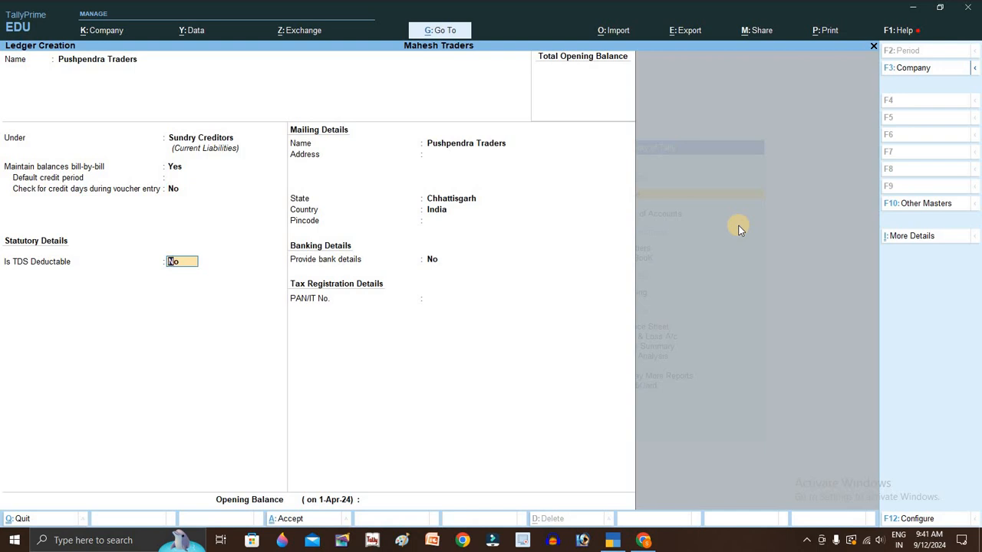
type("y")
key("Return")
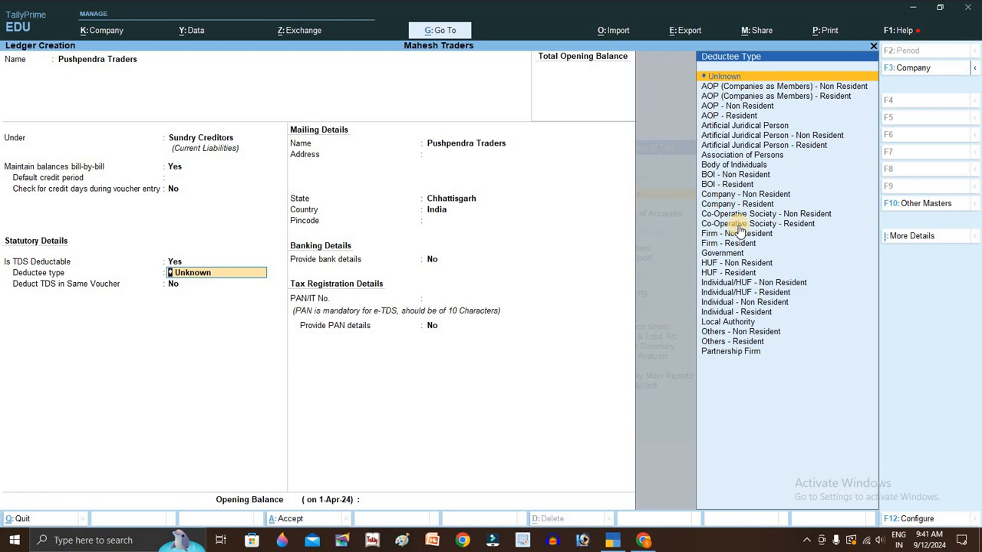
key("Down")
key("Down")
key("Down")
key("Down")
key("Down")
key("Down")
key("Down")
key("Down")
key("Down")
key("Down")
key("Down")
key("Down")
key("Down")
key("Down")
key("Down")
key("Down")
key("Down")
key("Down")
key("Down")
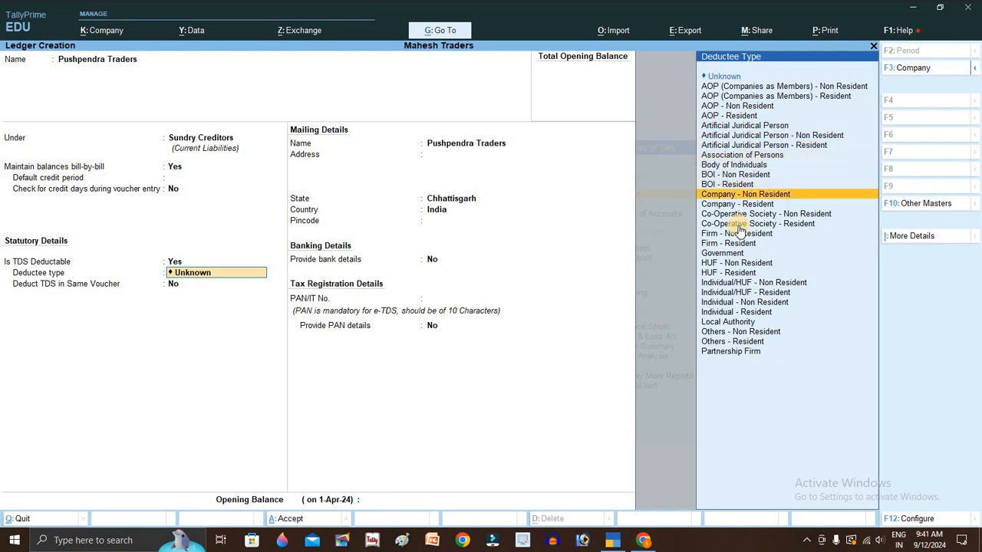
key("Up")
key("Up")
key("Up")
key("Up")
key("Up")
key("Up")
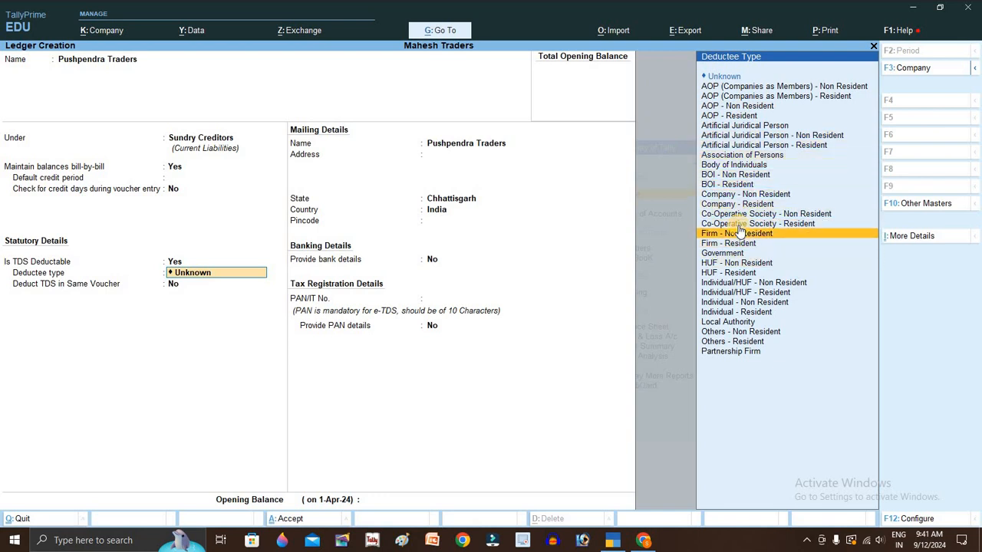
key("Down")
key("Up")
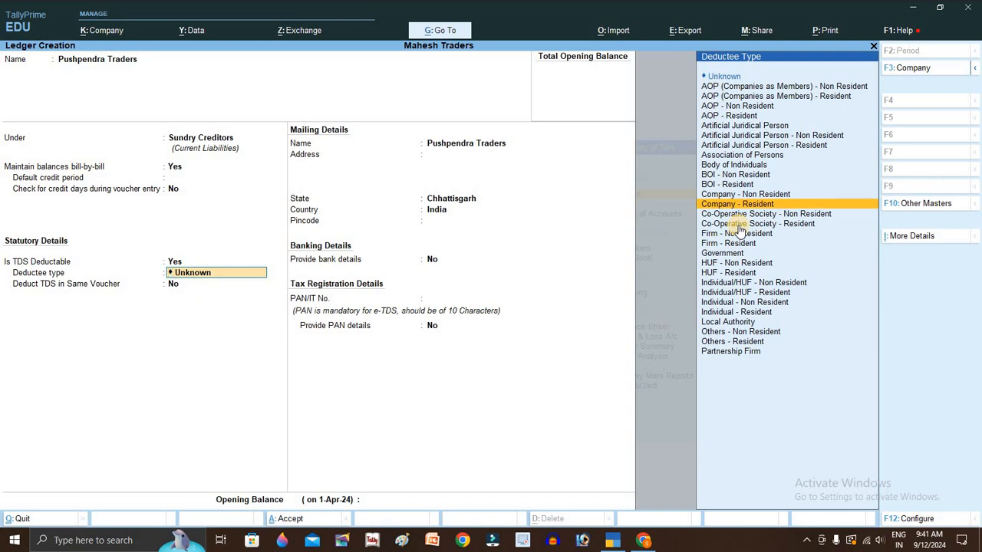
key("Return")
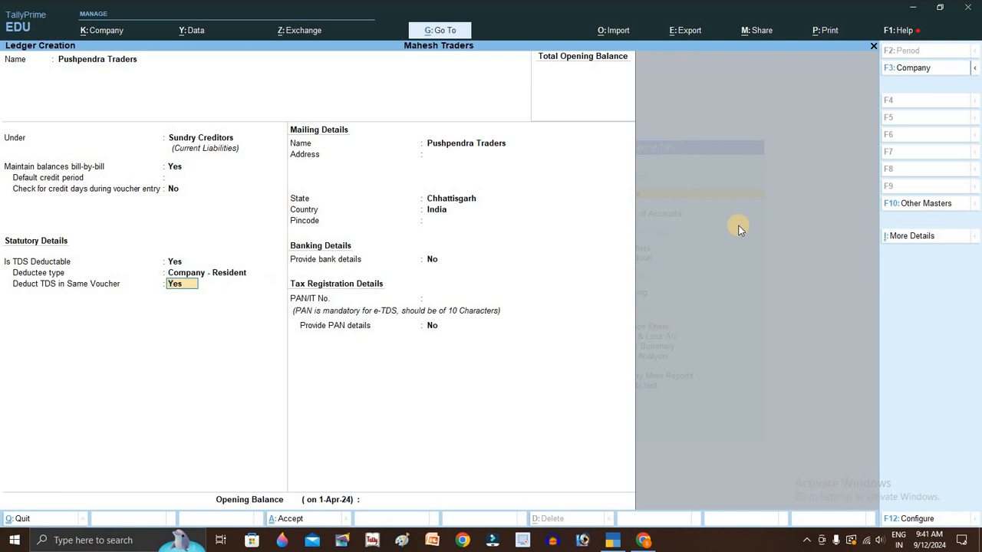
key("Return")
key("Return")
key("Return")
key("Return")
key("Return")
key("Return")
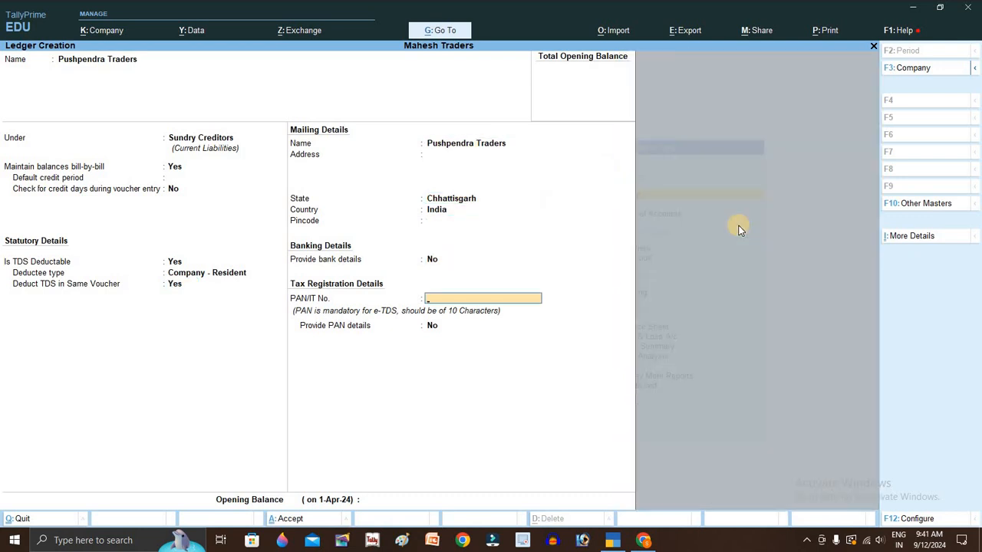
Enter the supplier's PAN/IT number in the ledger.
key("BackSpace")
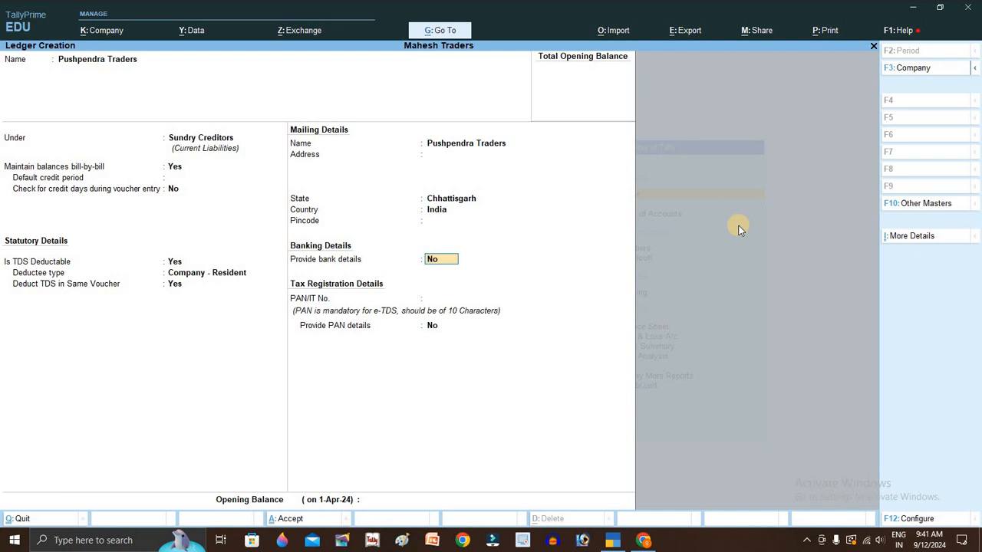
key("Return")
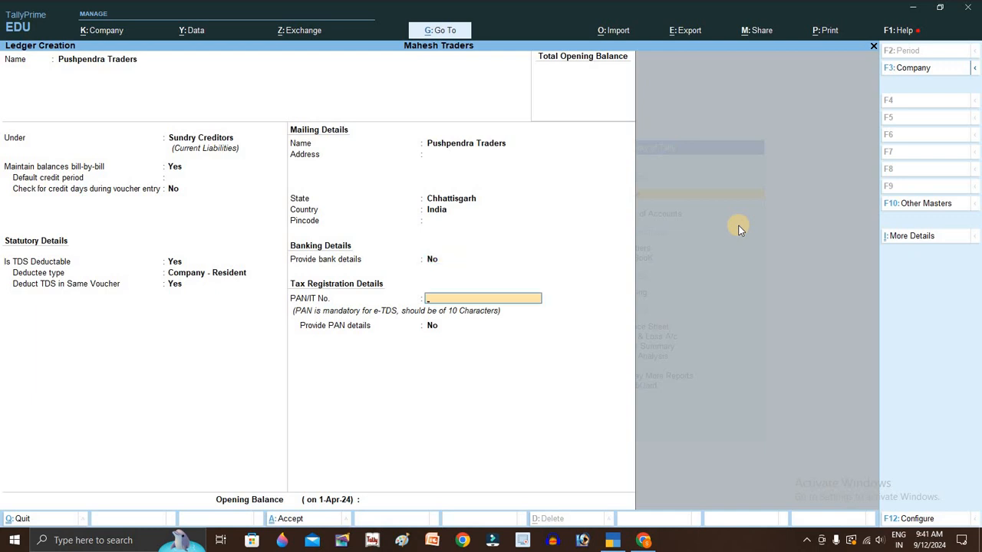
type("CPPP12154S")
key("Return")
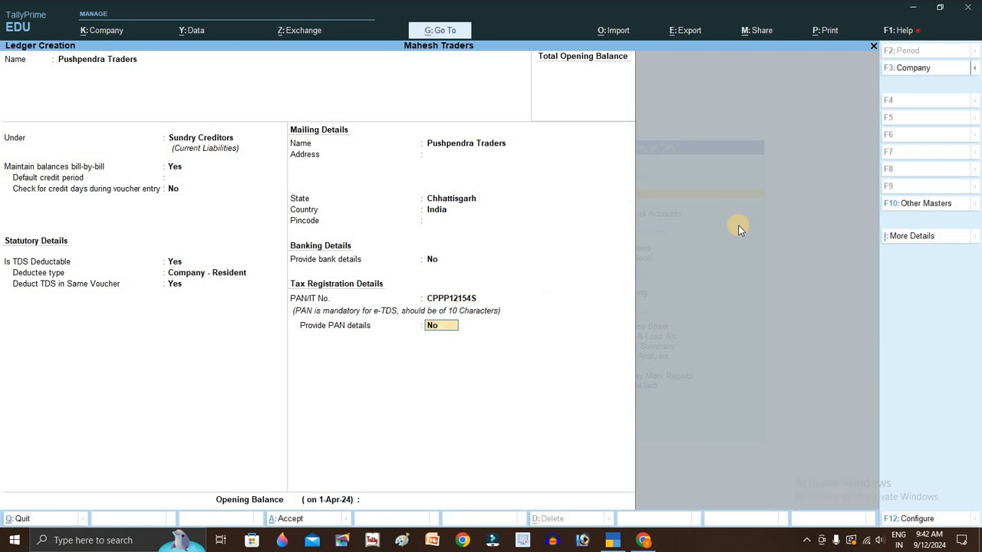
key("Return")
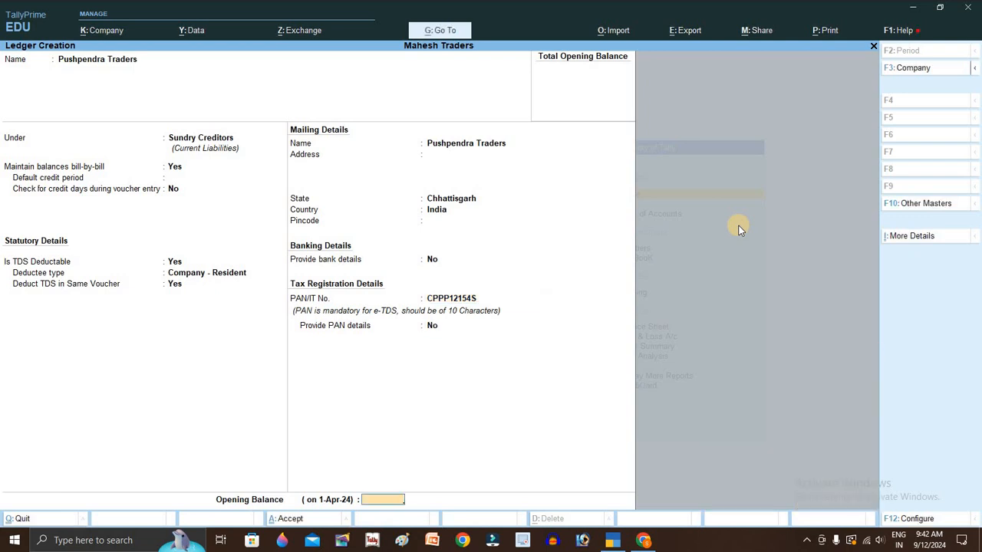
Set Provide PAN details to Yes, accept the PAN details, and save the Pushpendra Traders ledger.
key("BackSpace")
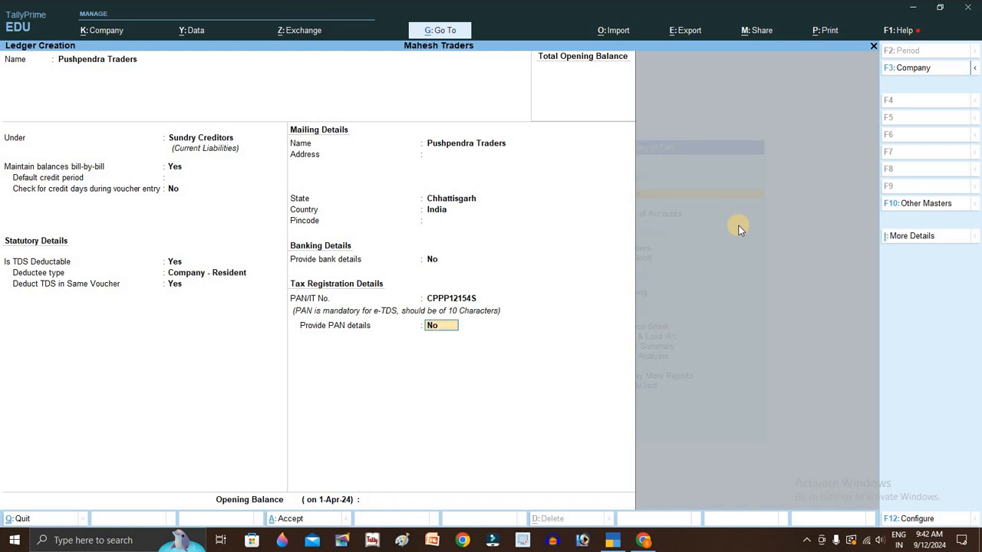
key("y")
key("Return")
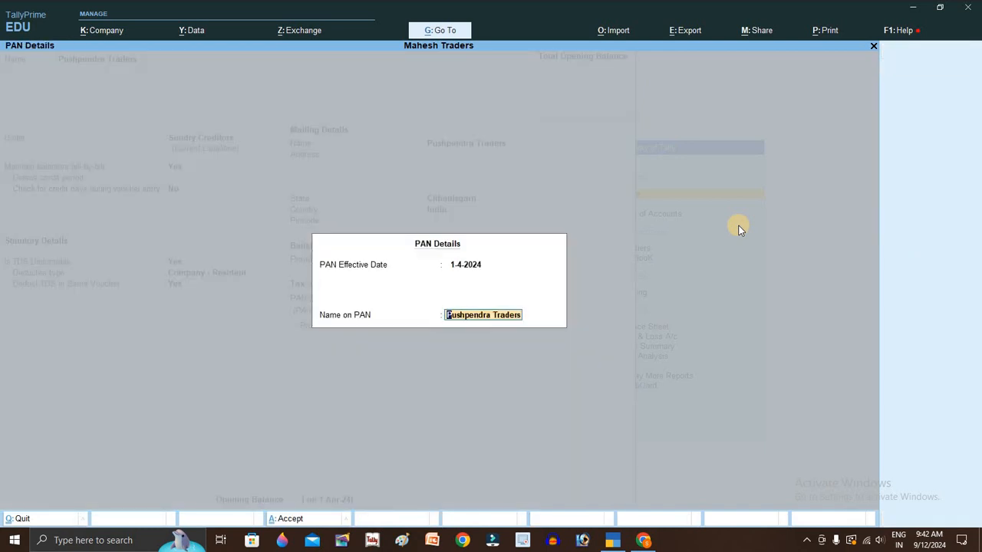
key("Return")
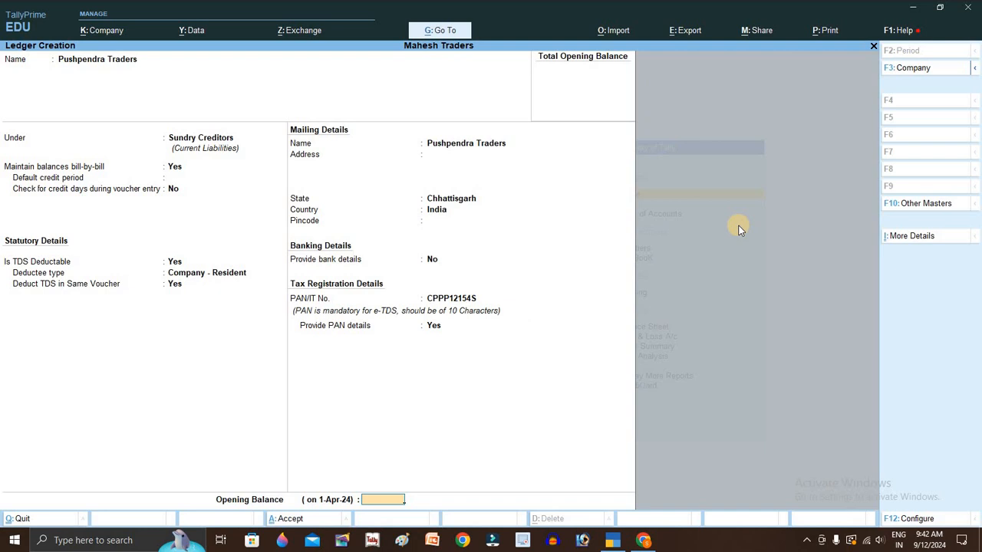
key("Return")
key("y")
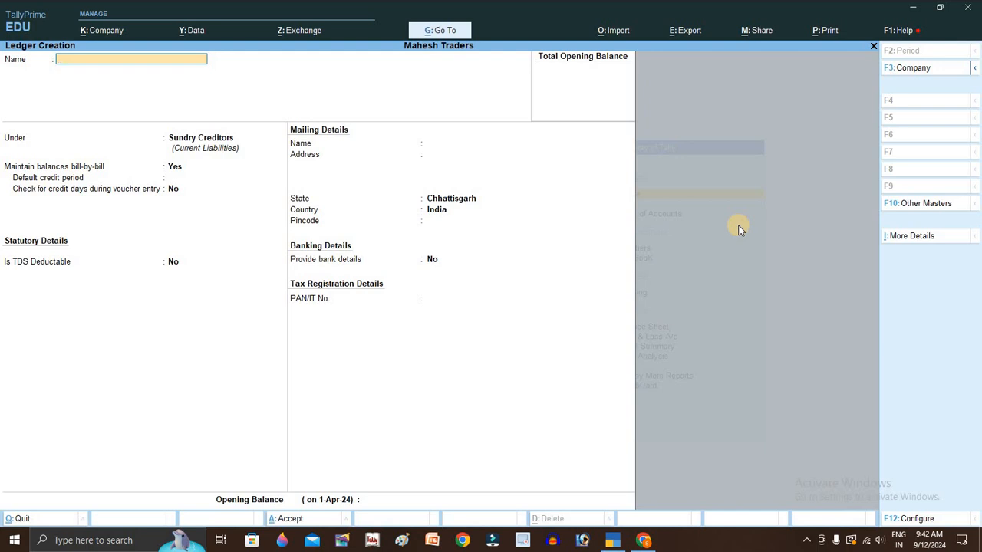
Create a Tds ledger under Duties & Taxes with duty type TDS and start a new nature of payment.
type("Tds")
key("Return")
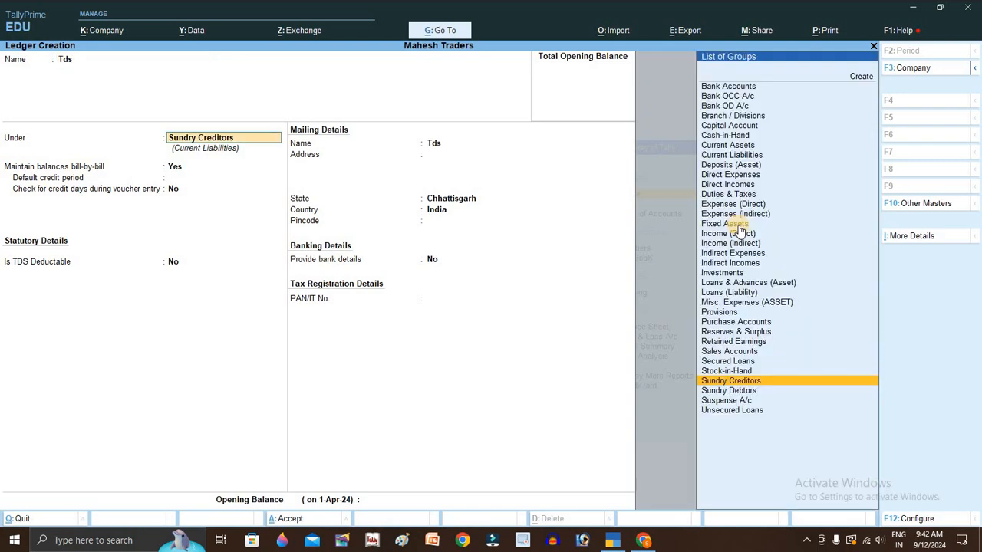
type("Du")
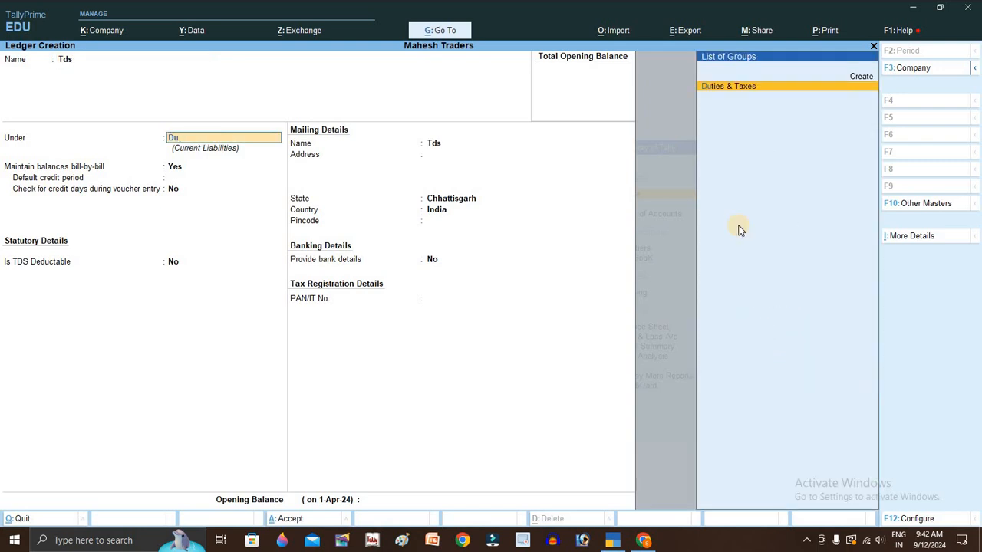
key("Return")
key("Down")
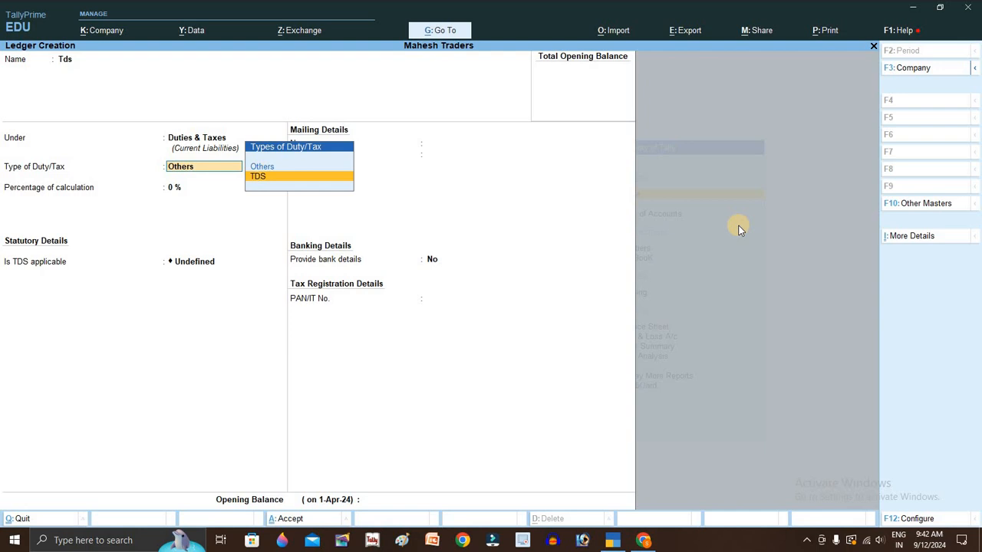
key("Return")
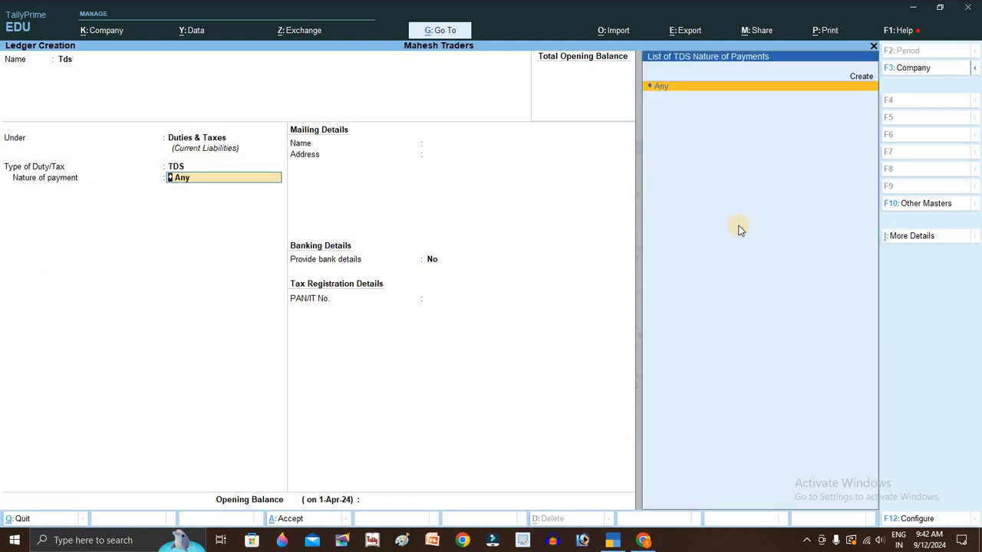
key("Up")
key("Return")
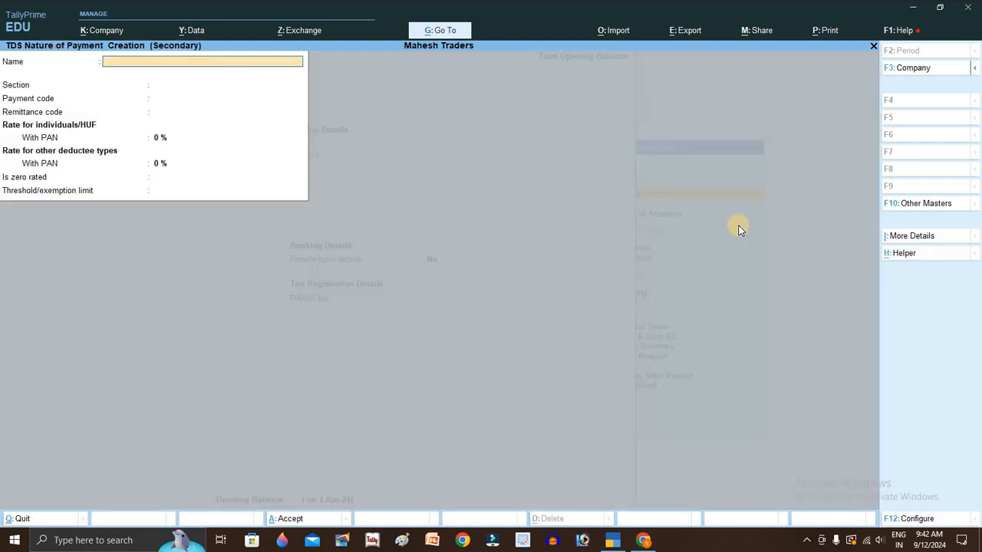
Define nature of payment Tds under section 206 with 5% With PAN rates for both deductee types.
type("Tds")
key("Return")
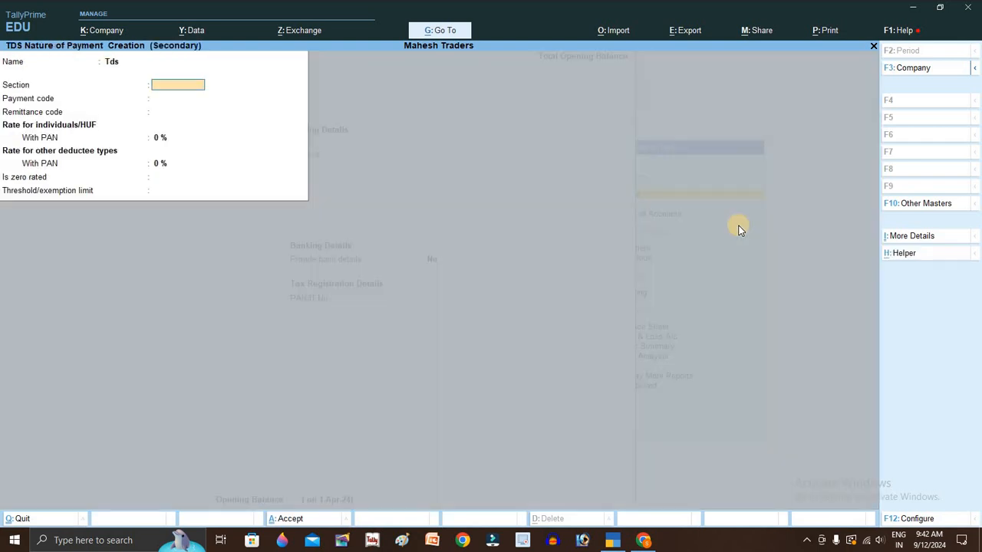
type("206")
key("Return")
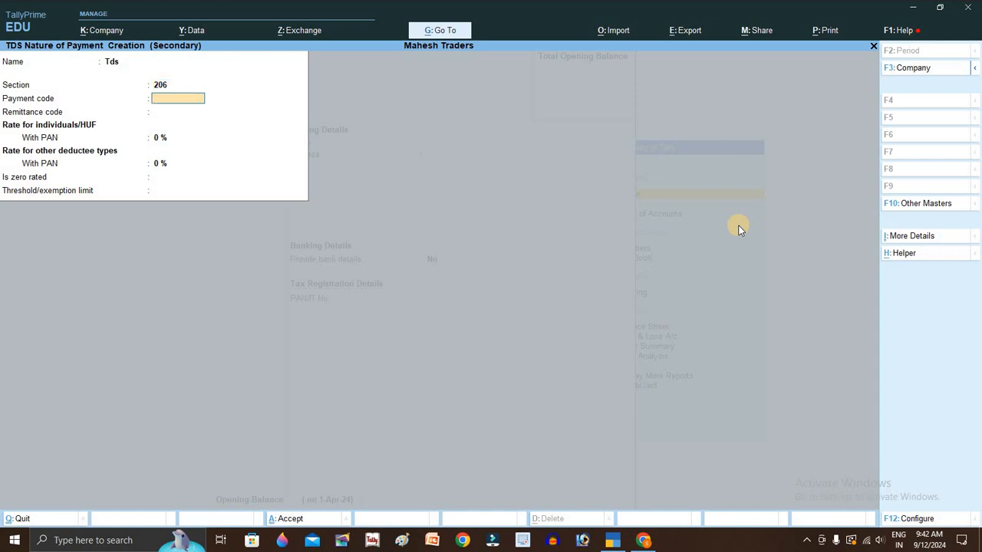
key("Return")
key("Return")
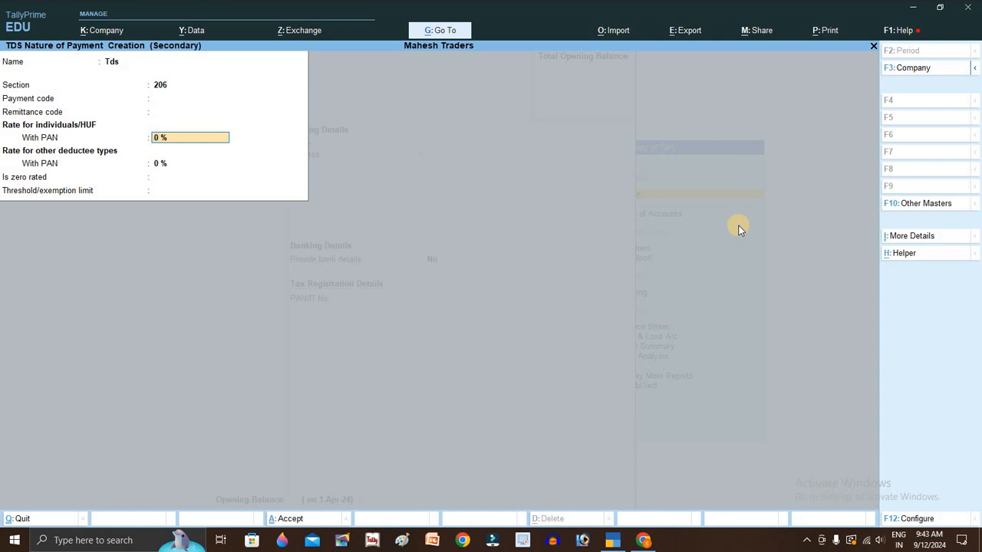
type("5")
key("Return")
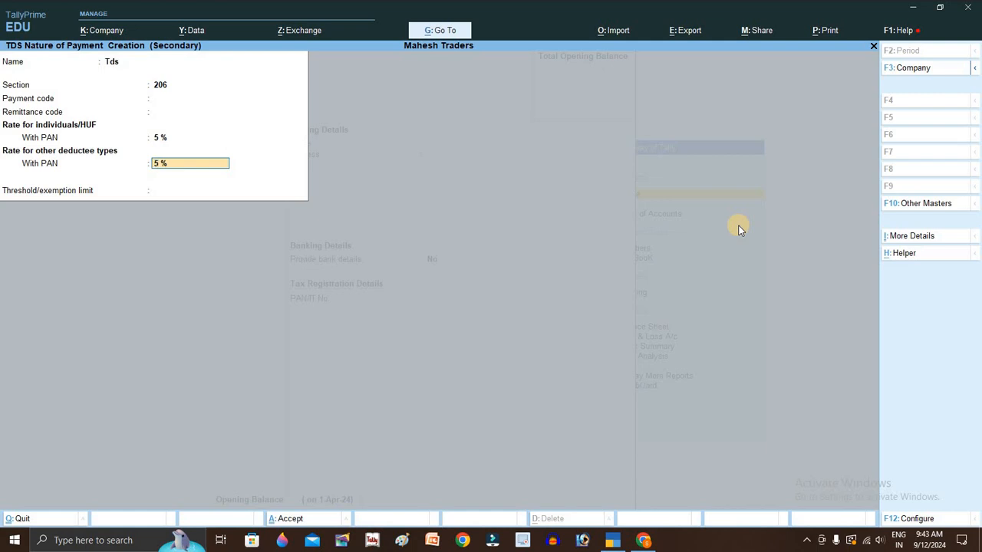
key("Return")
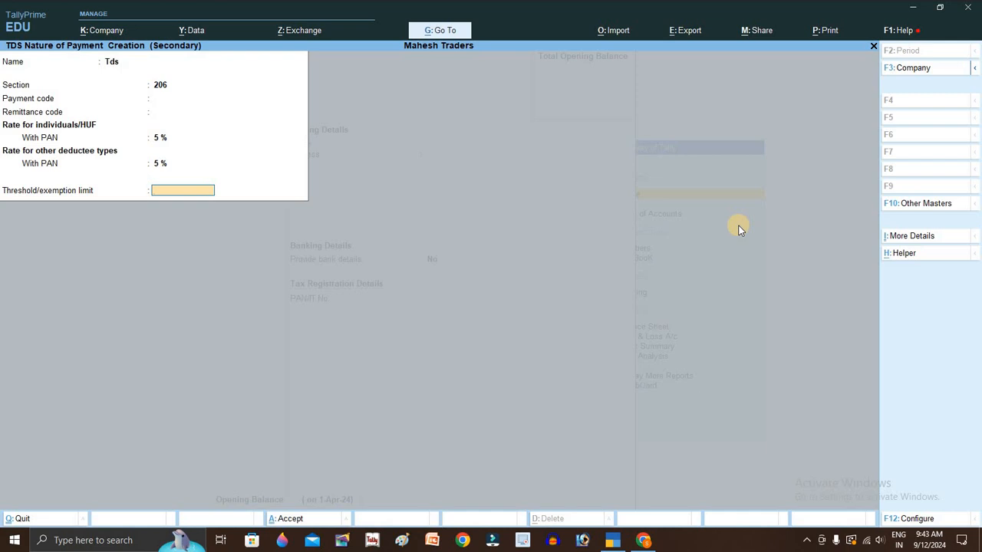
Save the nature of payment and the Tds ledger, then name the next ledger Purchase A/c.
key("Return")
key("Return")
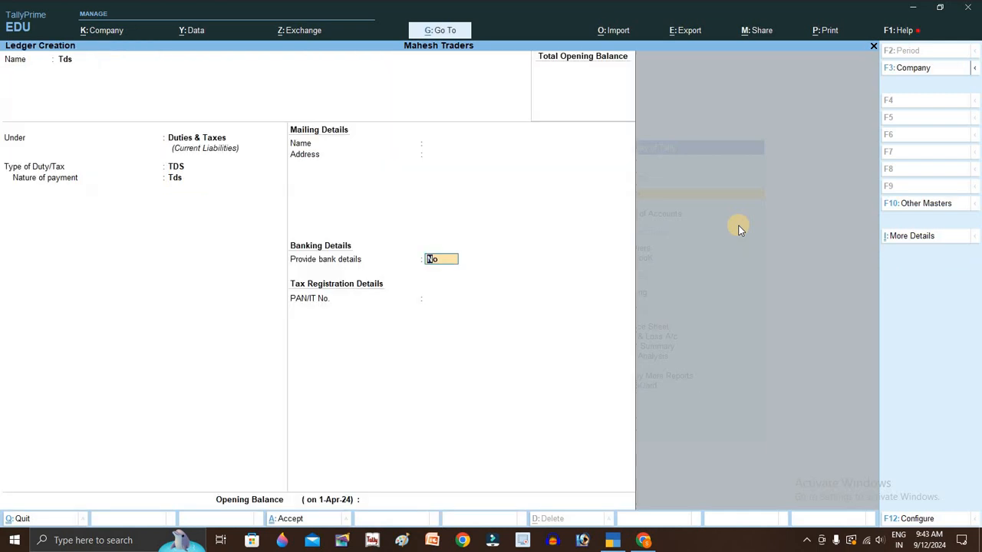
key("Return")
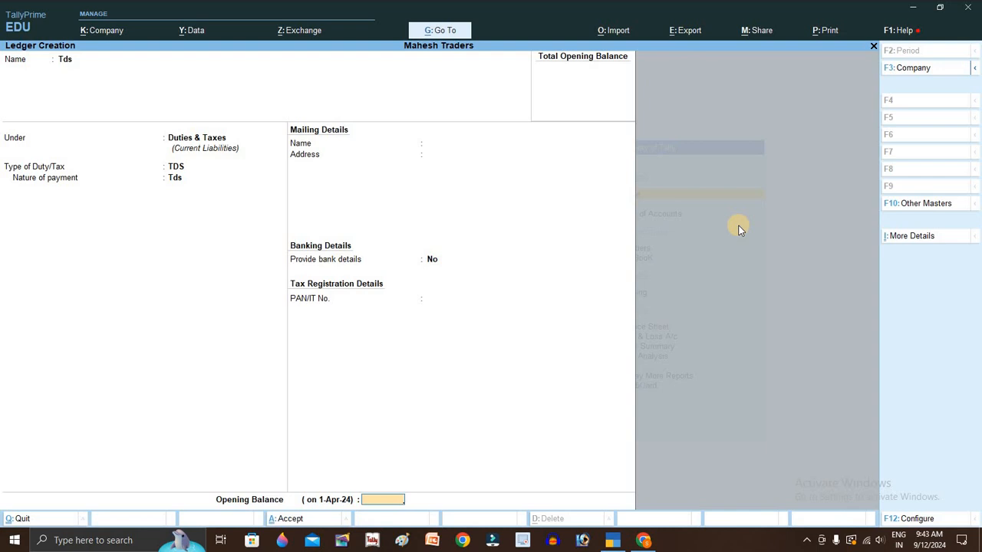
key("Return")
key("Return")
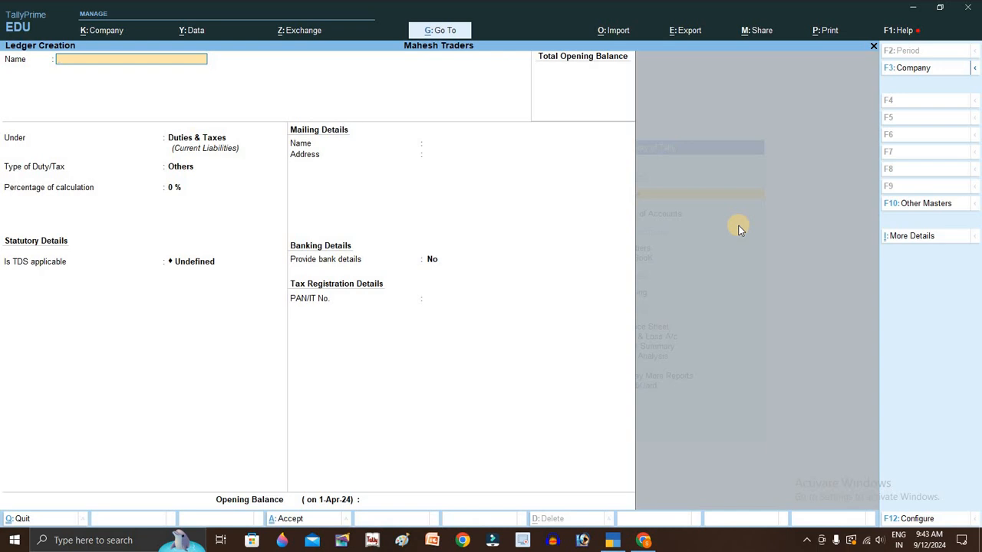
type("Purchase A/c")
Place the Purchase A/c ledger under Purchase Accounts.
key("Return")
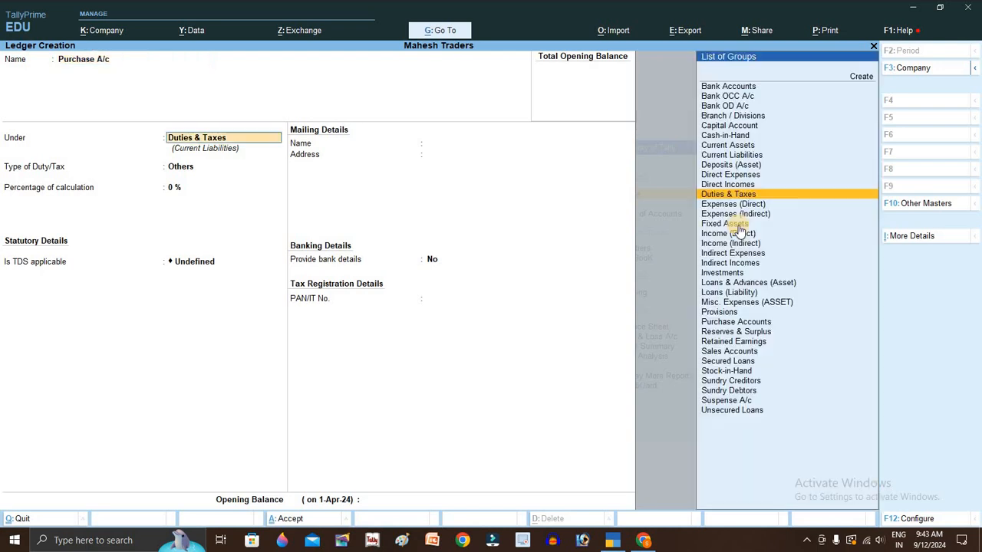
key("Return")
key("BackSpace")
type("Pur")
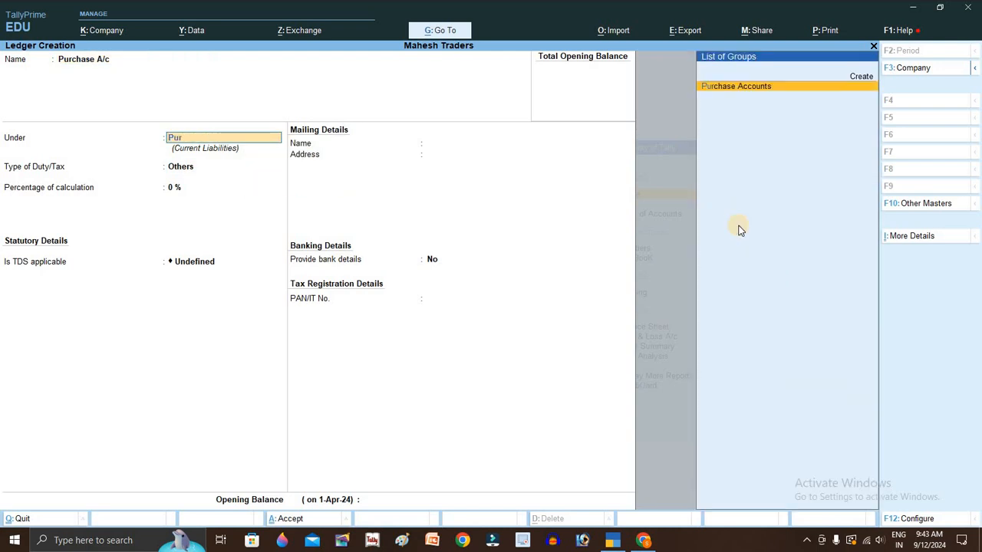
key("Return")
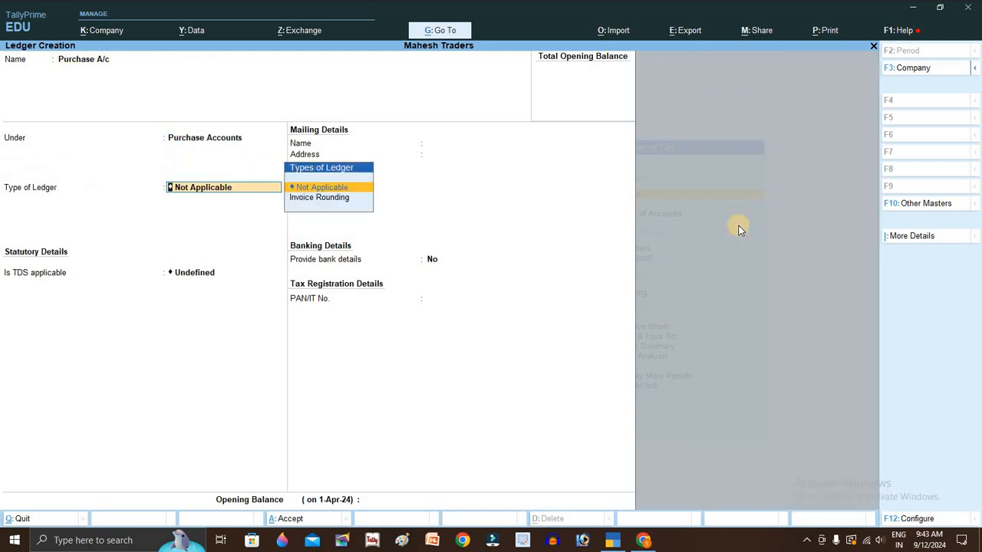
key("Return")
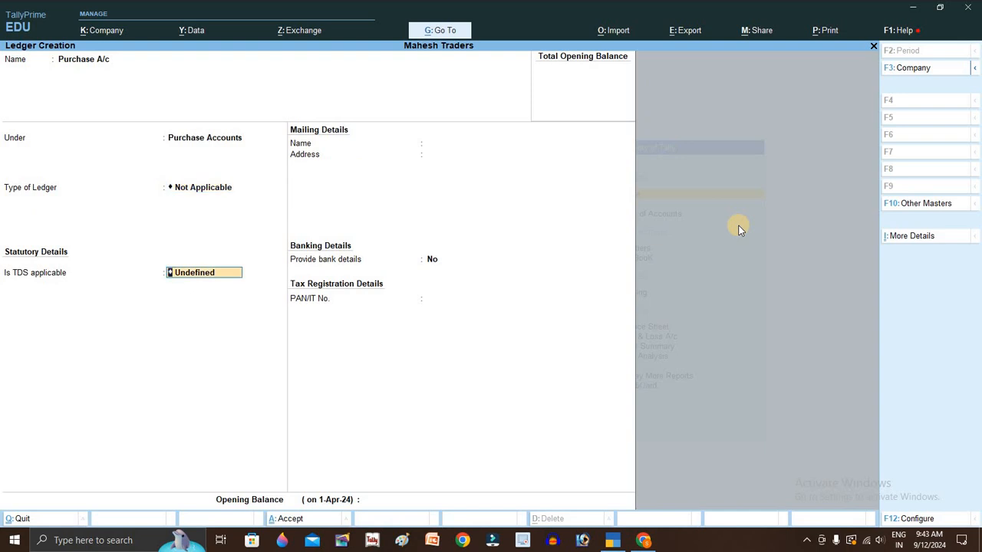
Set TDS to Applicable with nature of payment Tds and save the ledger.
key("BackSpace")
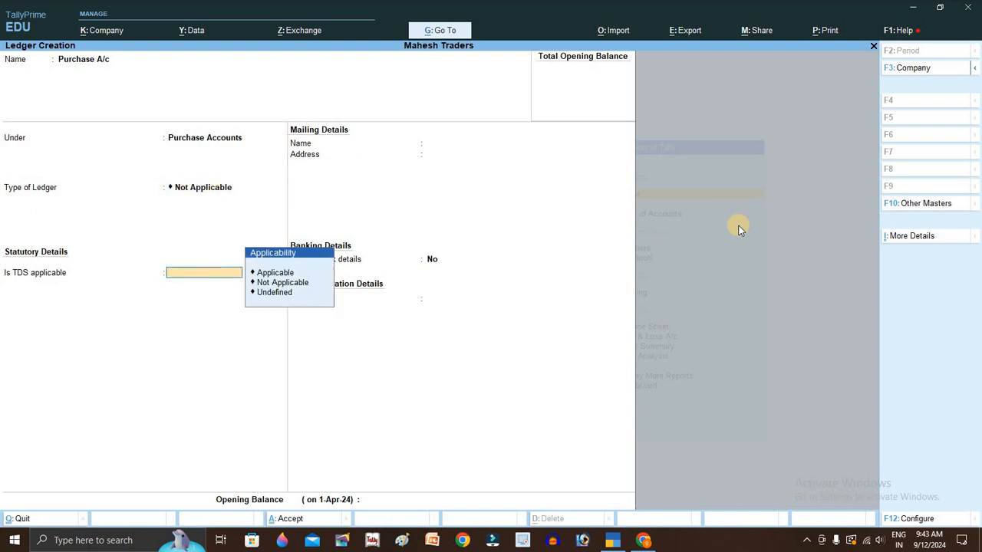
key("Down")
key("Return")
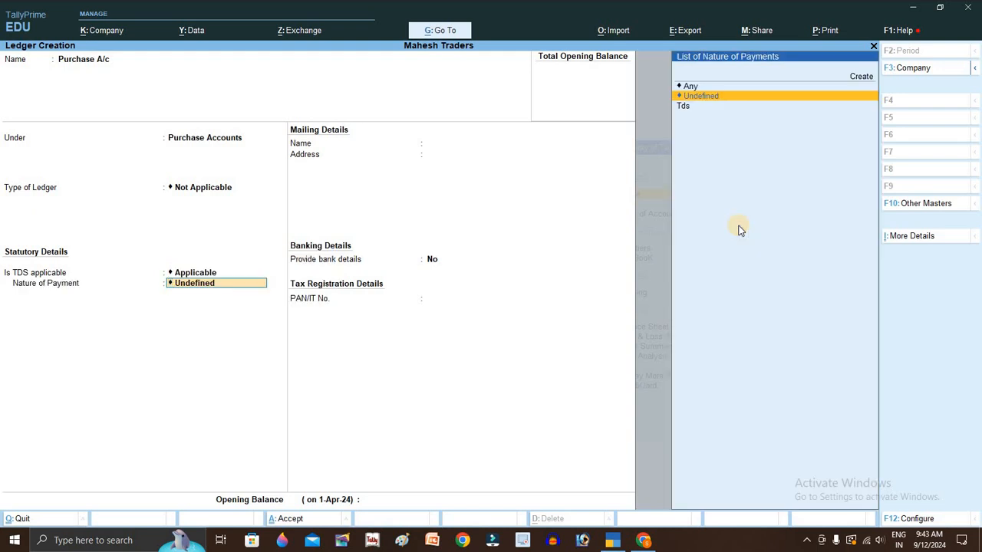
key("Down")
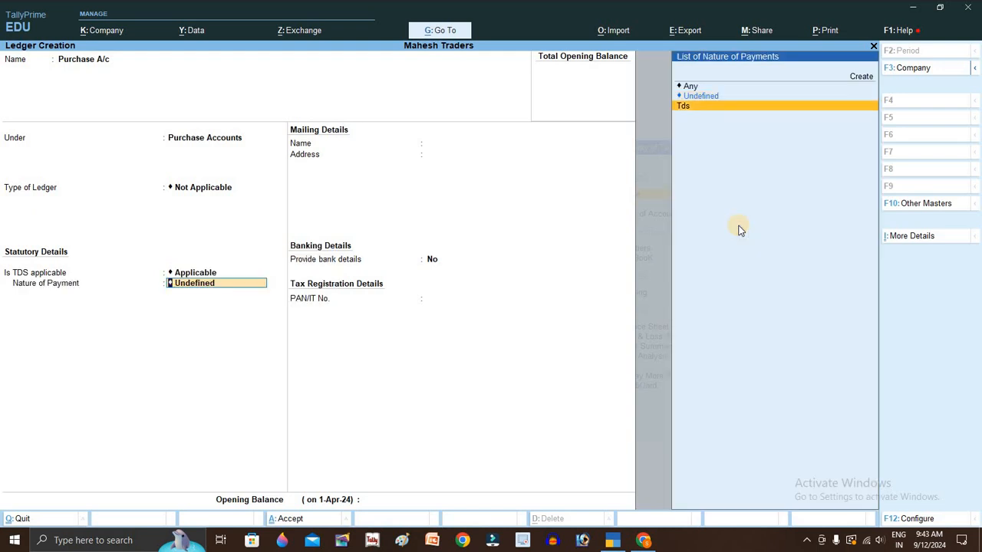
key("Return")
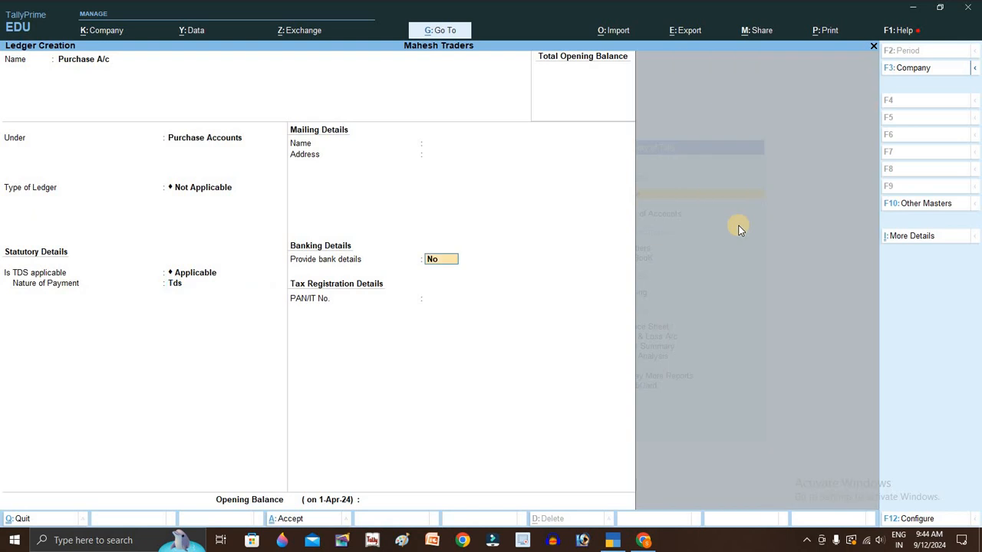
key("Return")
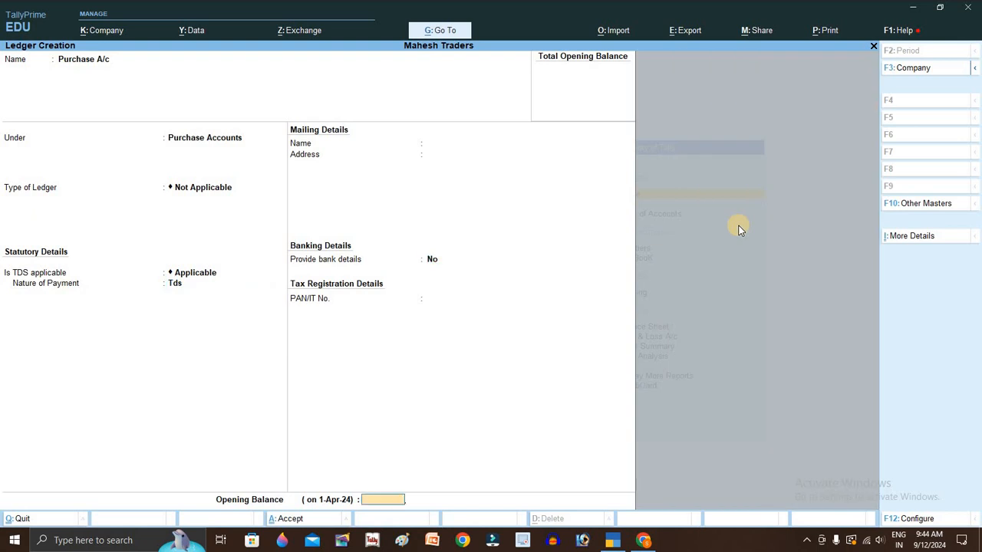
key("Return")
key("Return")
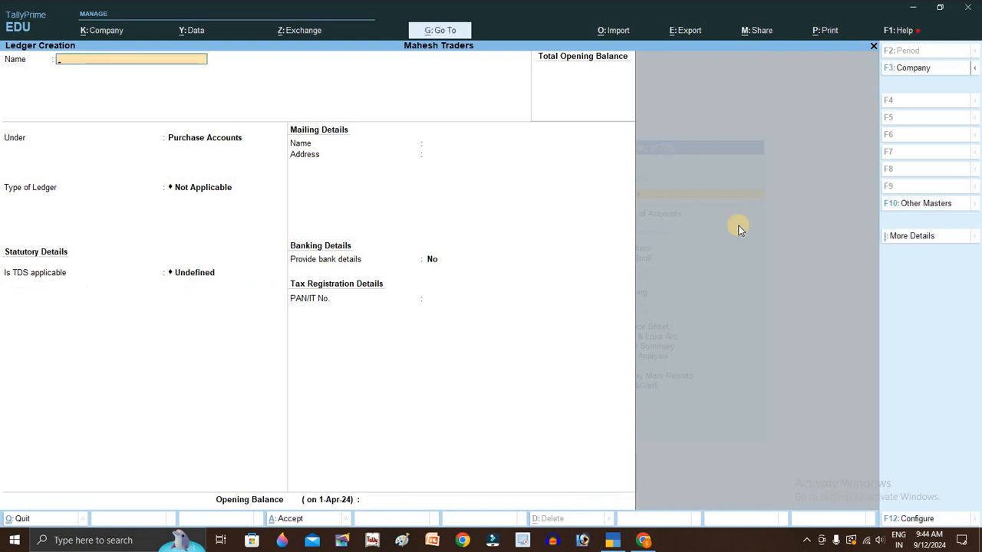
Create the stock item 'Keyboard' under Primary with units Not Applicable, then return to the Gateway.
key("Escape")
key("Escape")
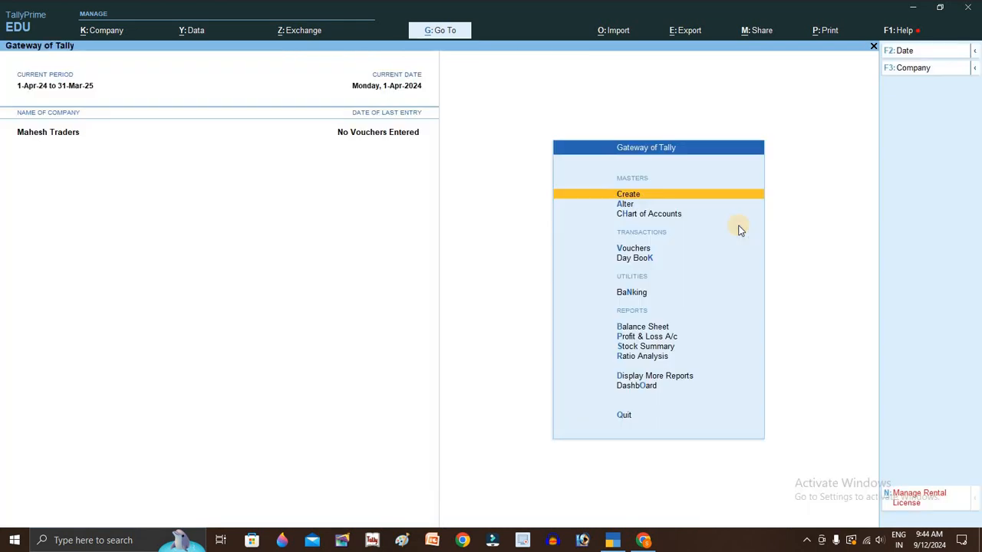
key("Return")
key("Down")
key("Down")
key("Down")
key("Down")
key("Down")
key("Down")
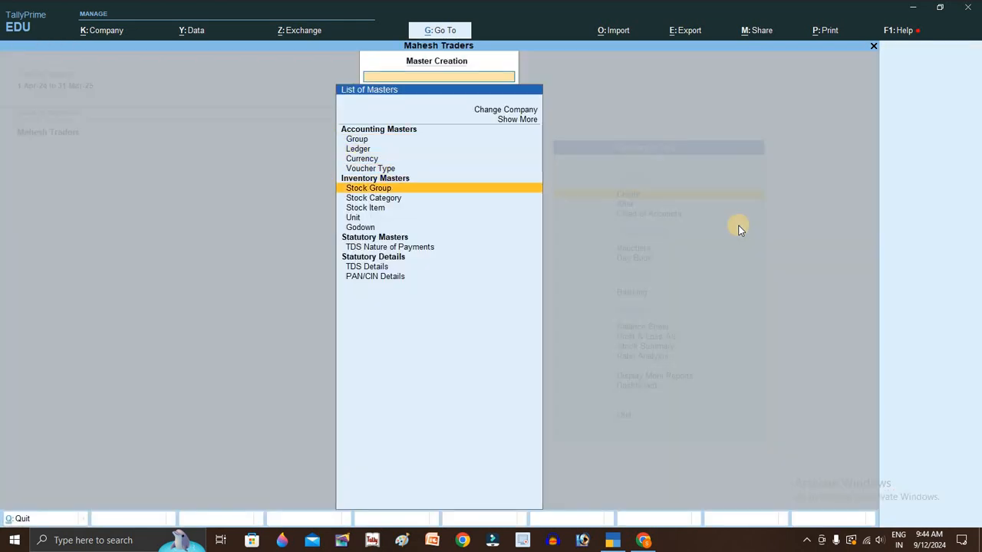
key("Return")
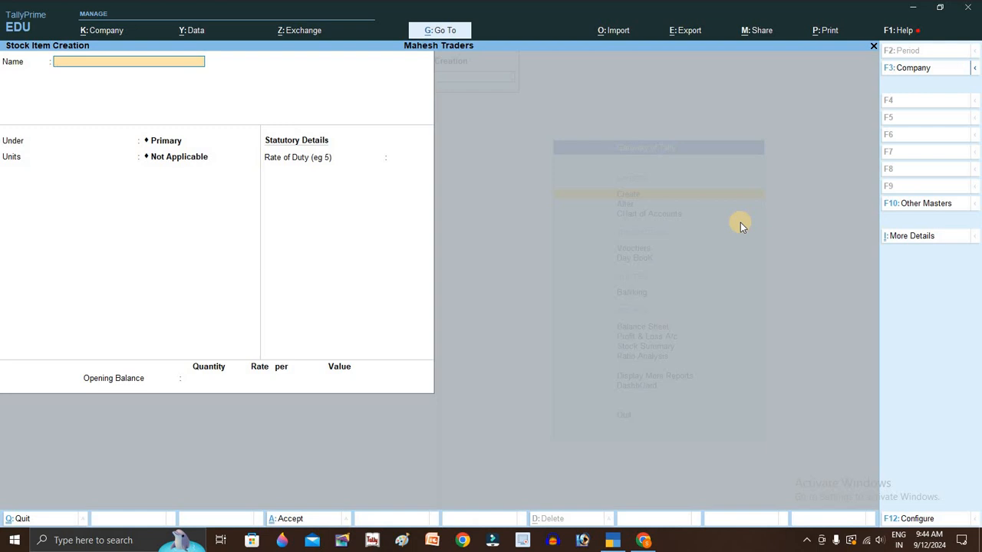
type("Keyboard")
key("Return")
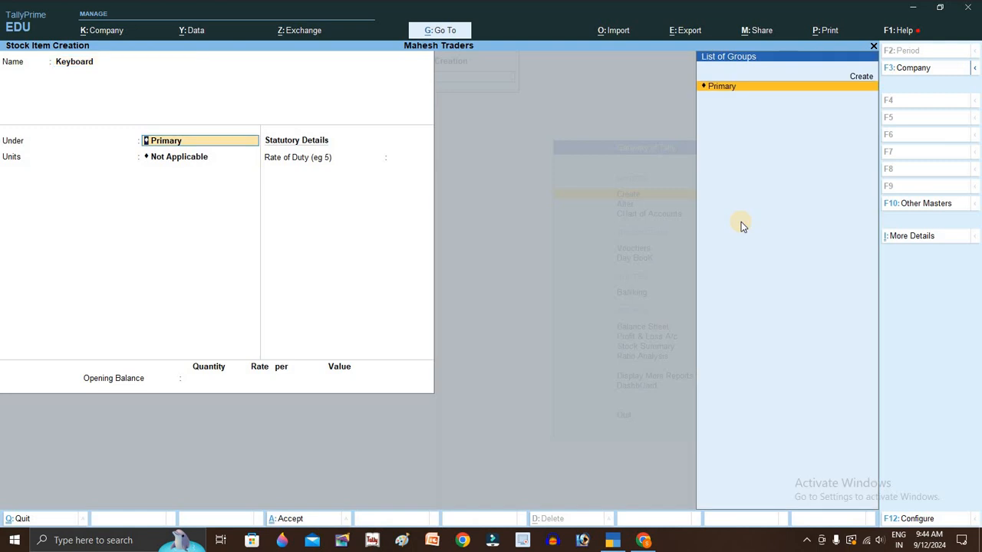
key("Return")
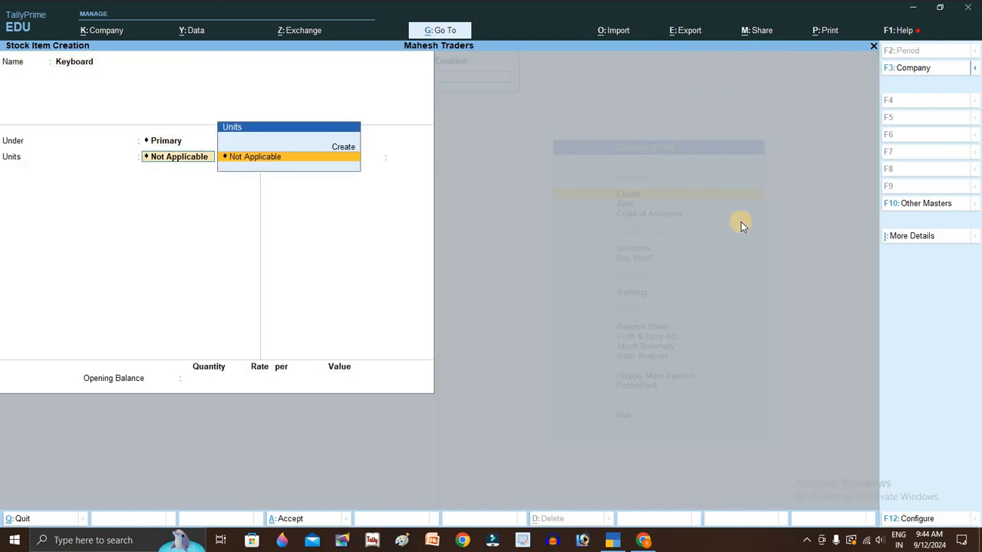
key("Return")
key("Return")
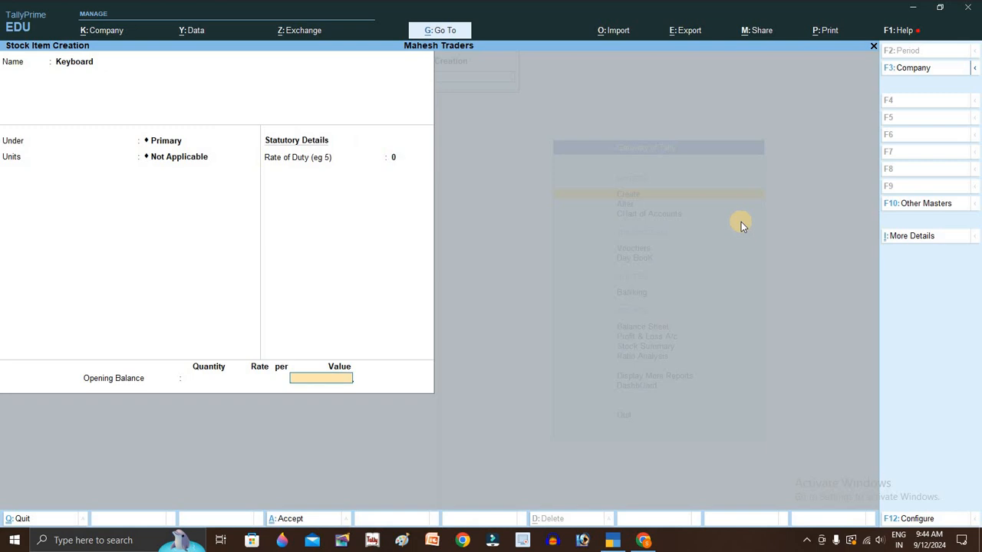
key("Return")
key("Return")
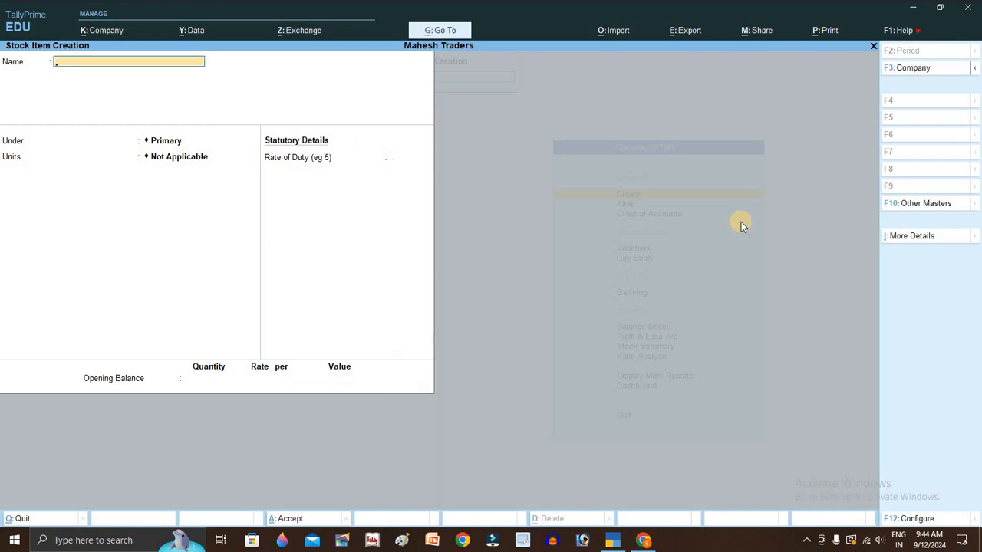
key("Escape")
key("Escape")
key("Escape")
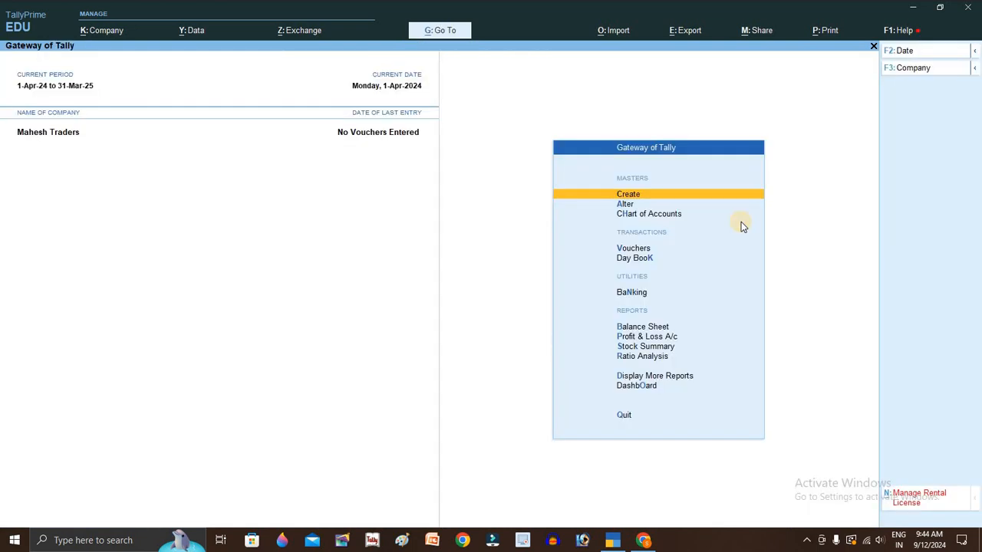
Start a purchase voucher with Pushpendra Traders as the supplier, accepting the party details.
key("v")
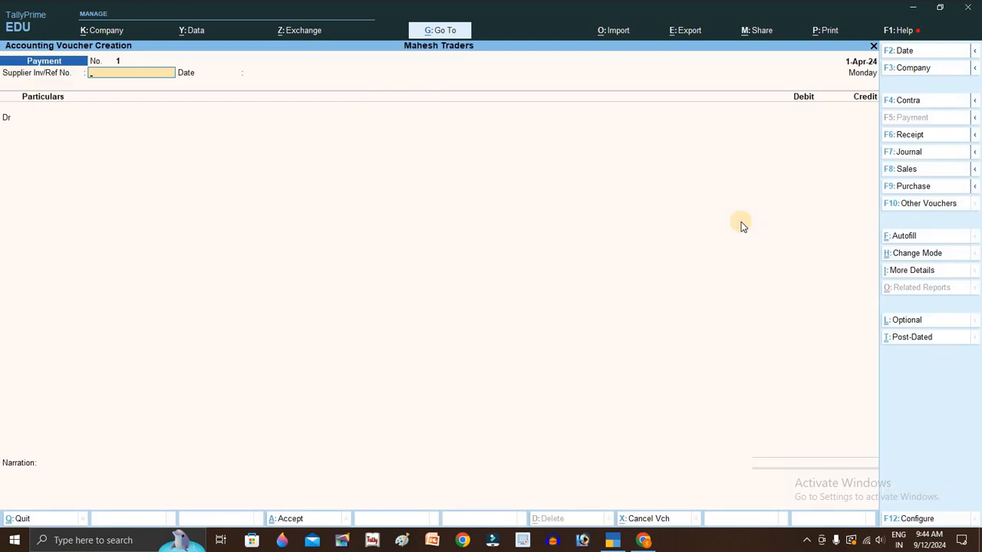
key("F9")
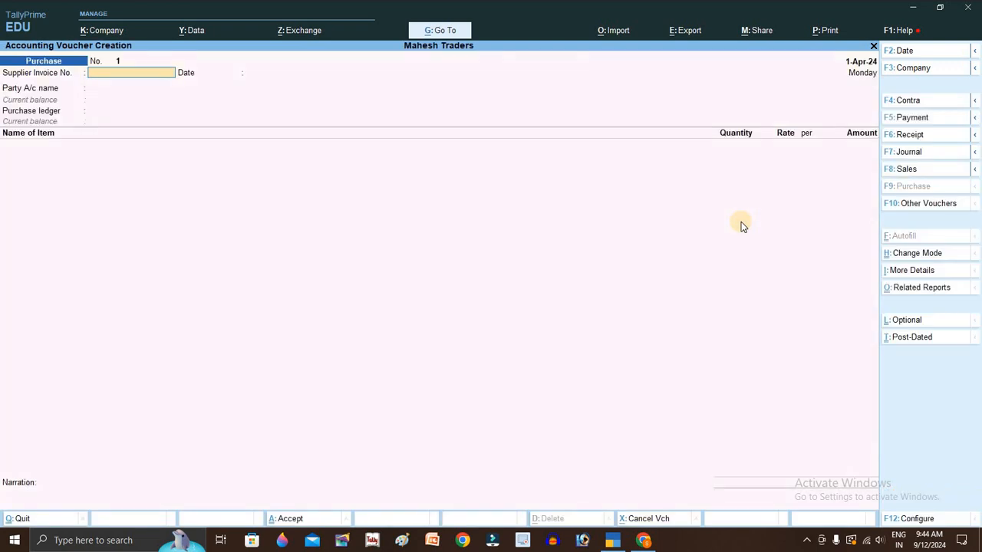
key("Return")
key("Return")
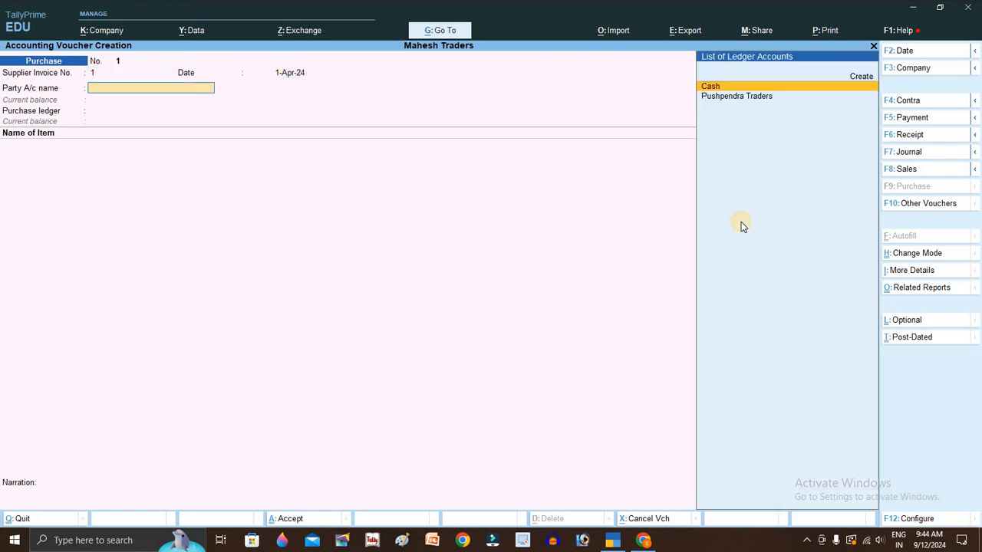
key("Down")
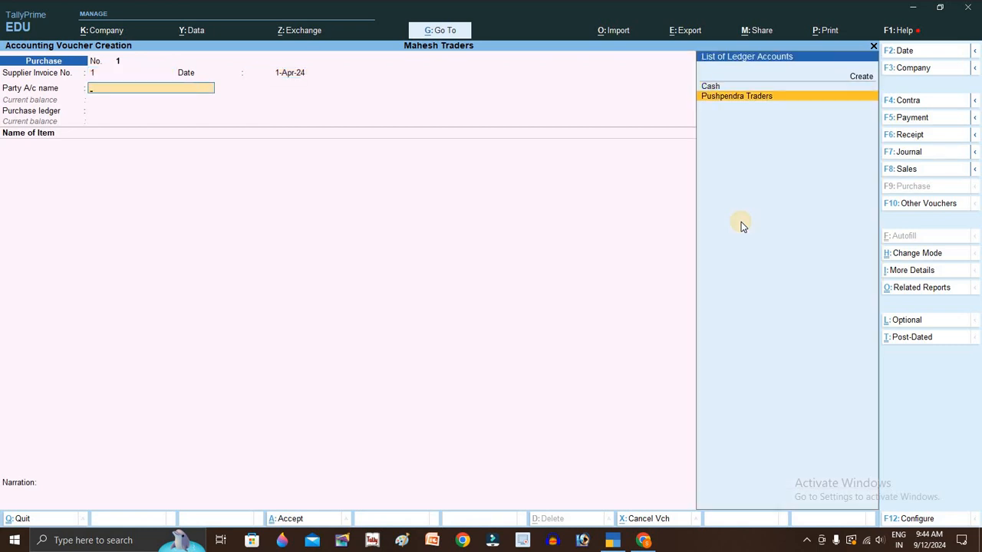
key("Return")
key("Return")
key("Return")
key("Return")
key("Return")
key("Return")
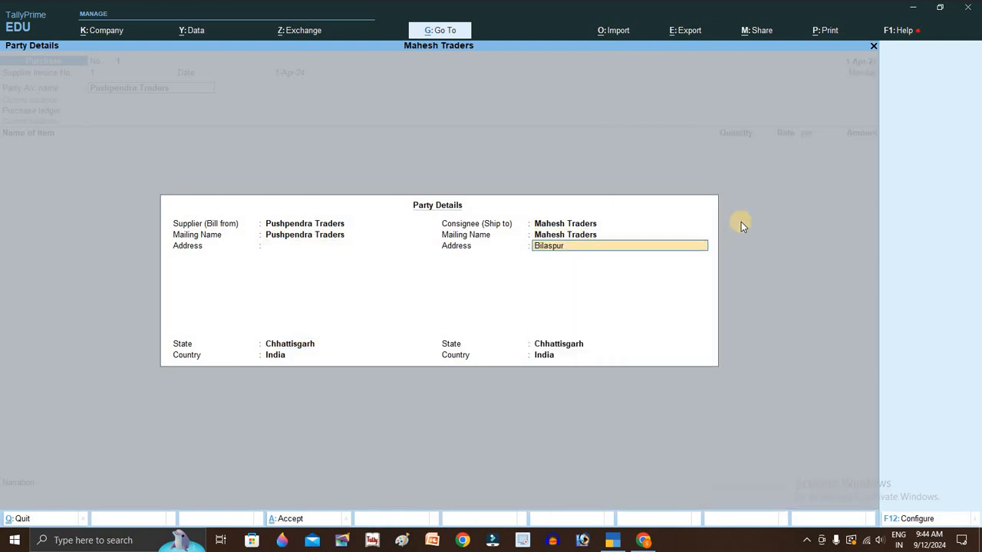
key("Return")
key("Return")
key("Return")
key("Return")
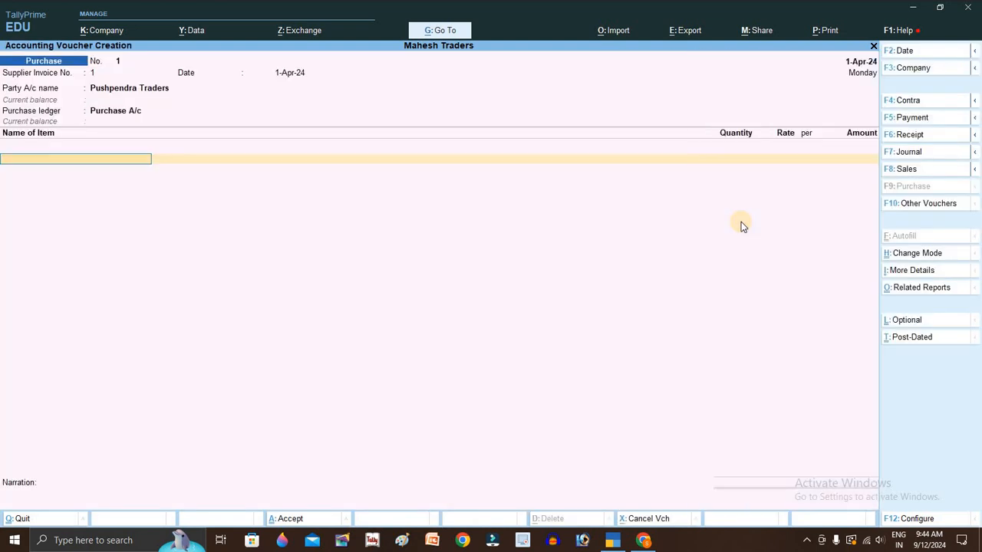
Add Keyboard as the purchased item for 10,000, correcting the mistyped 6000.
key("Down")
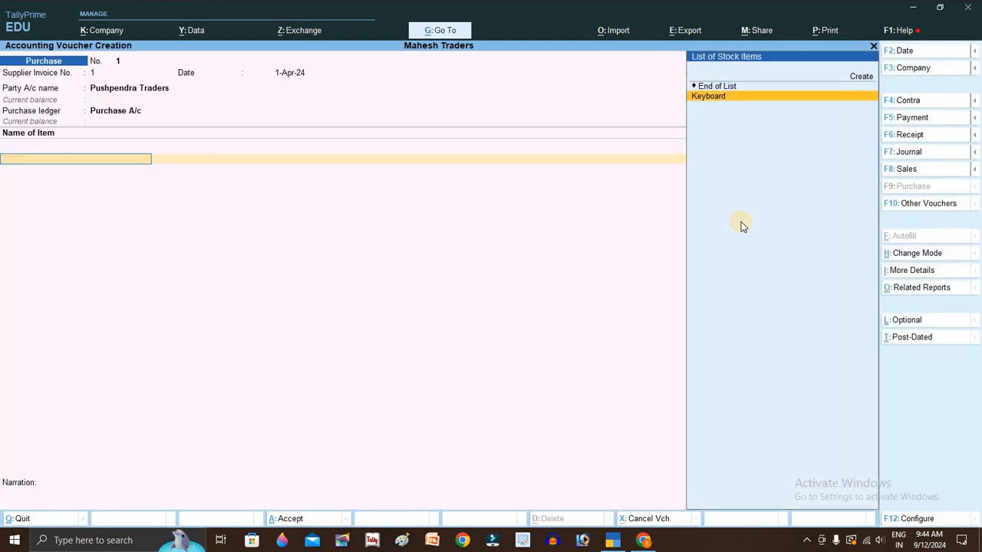
key("Return")
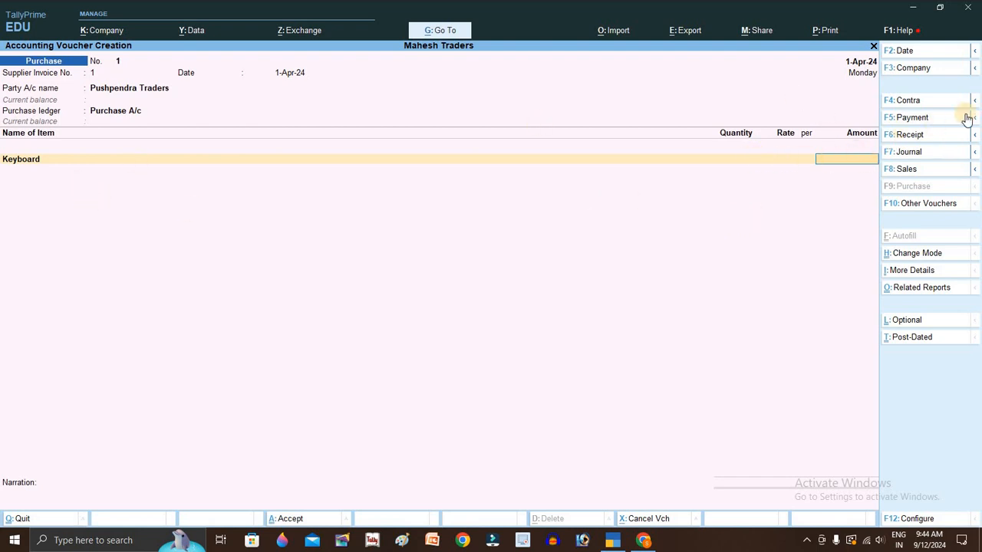
type("10,000")
key("Return")
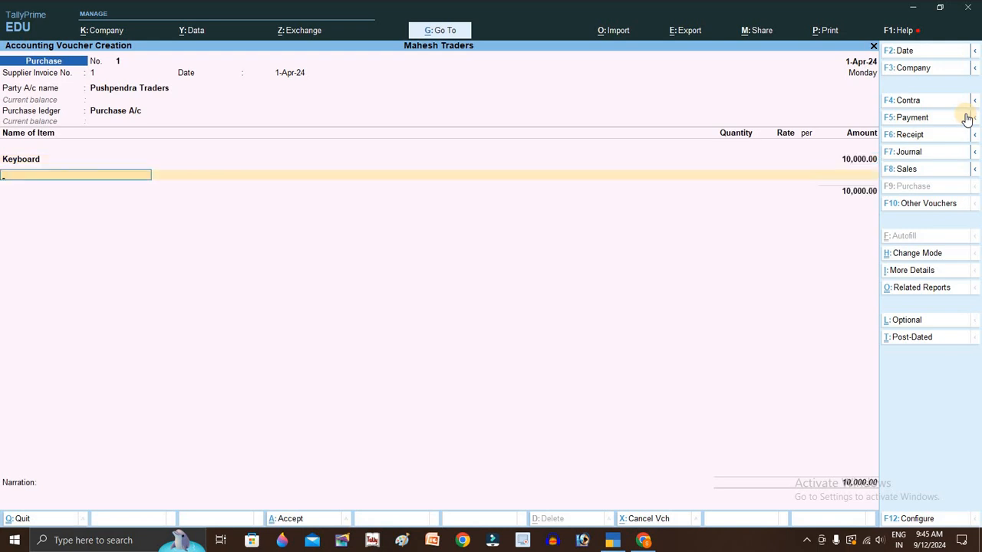
Add a Tds ledger row deducting 500.
key("Return")
type("T")
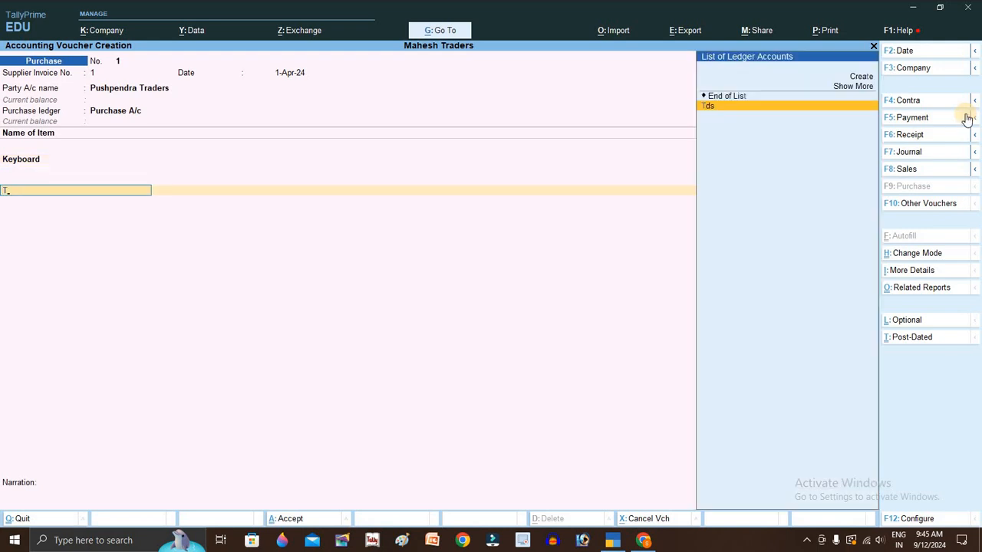
key("Return")
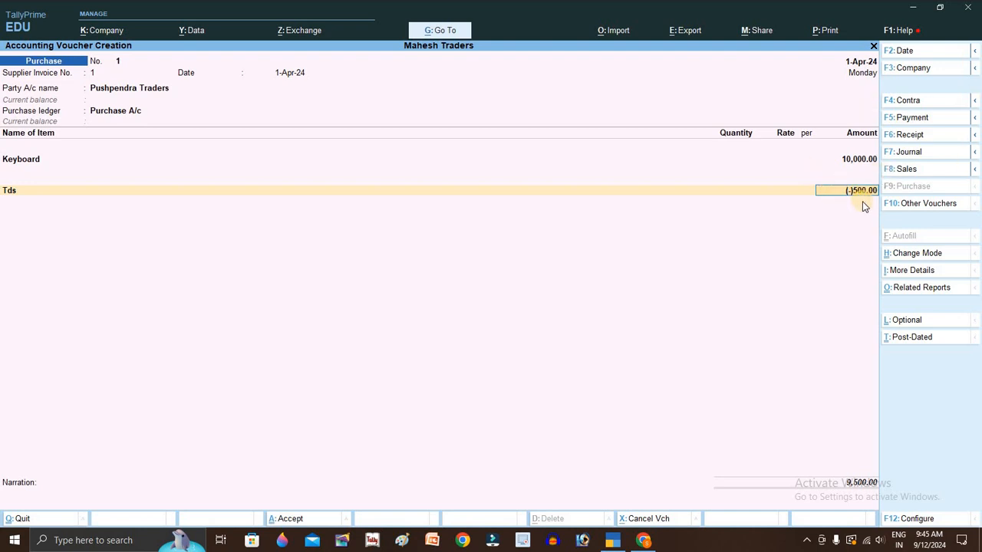
key("Return")
Set New Ref bill-wise details for the bill and TDS rows, then save voucher 1.
key("Return")
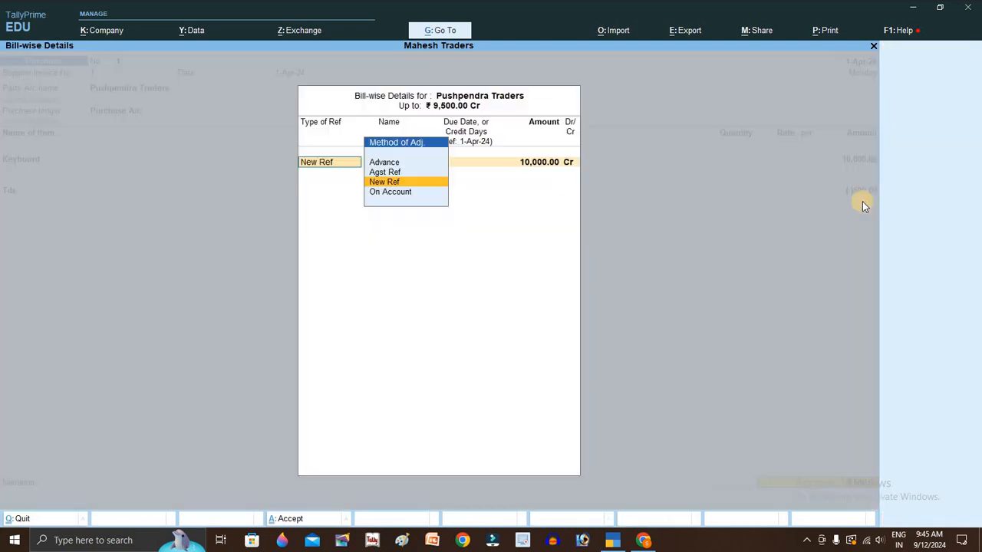
key("Return")
key("Return")
key("Return")
key("Return")
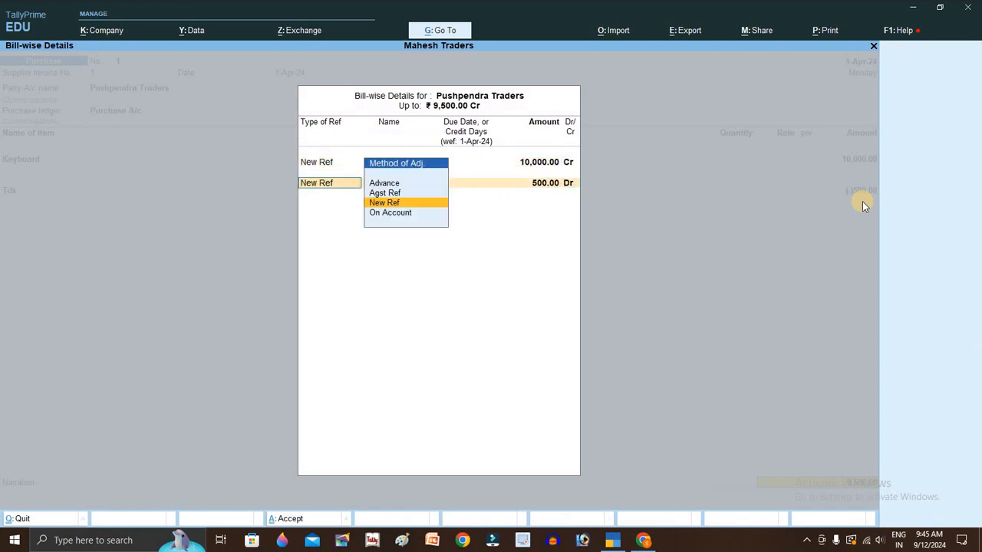
key("Return")
key("Return")
key("Return")
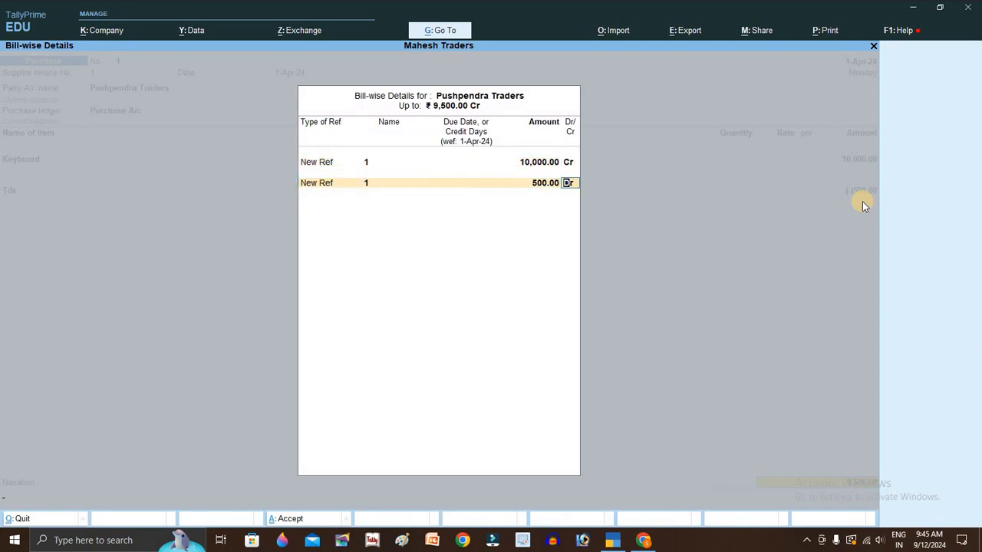
key("Return")
key("Return")
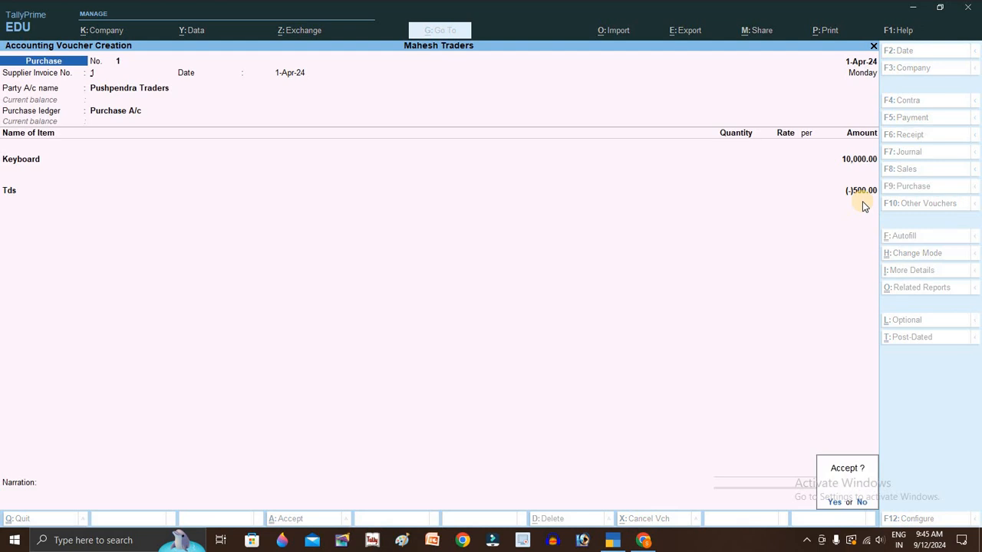
key("Return")
key("Escape")
key("Return")
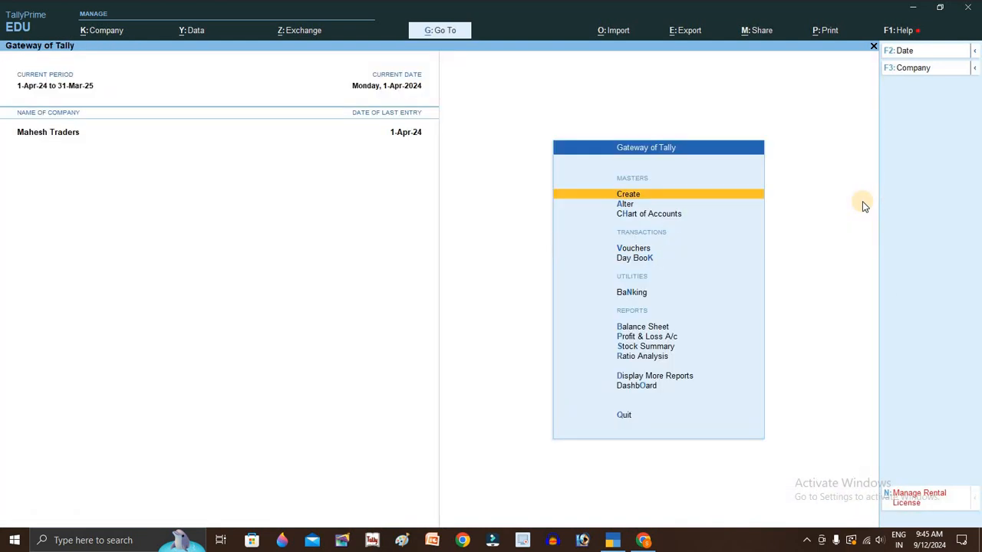
key("Down")
key("Down")
key("Down")
key("Down")
key("Down")
key("Down")
key("Down")
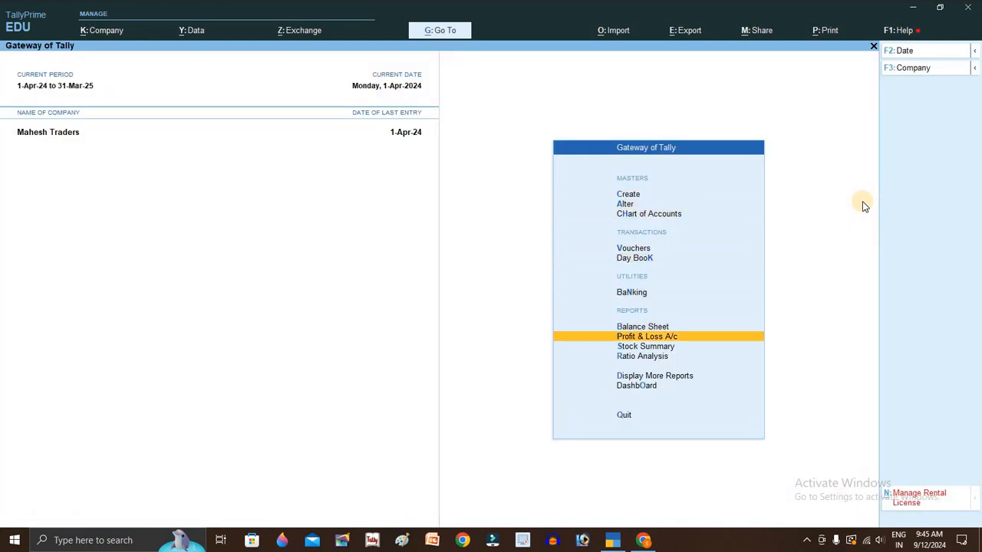
key("Down")
key("Down")
key("Down")
key("Return")
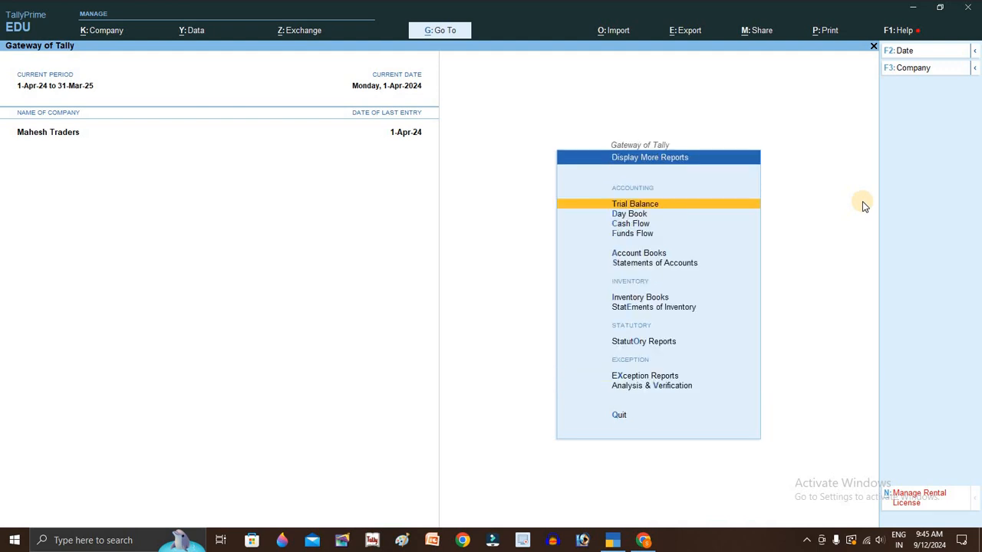
key("Down")
key("Down")
key("Down")
key("Down")
key("Down")
key("Down")
key("Down")
key("Down")
key("Down")
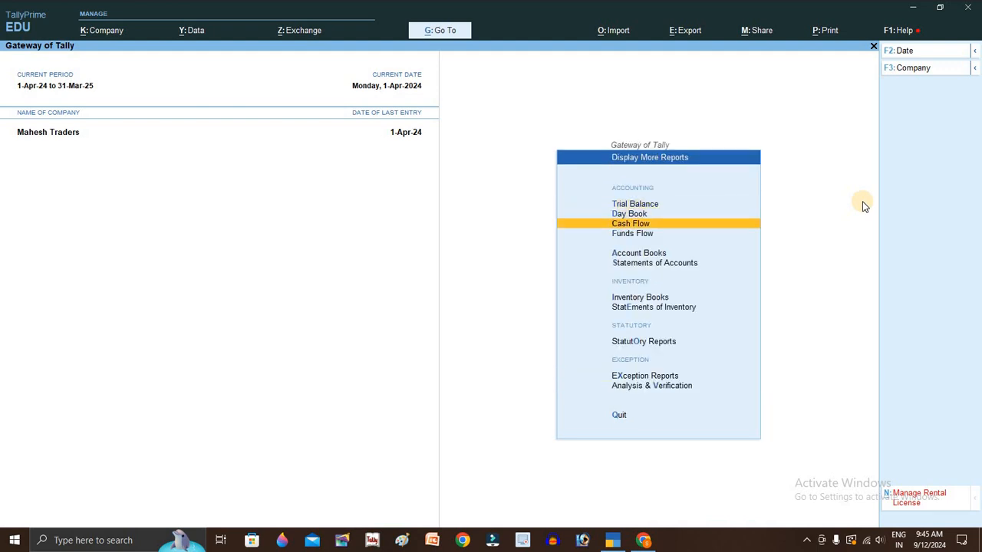
key("Up")
key("Return")
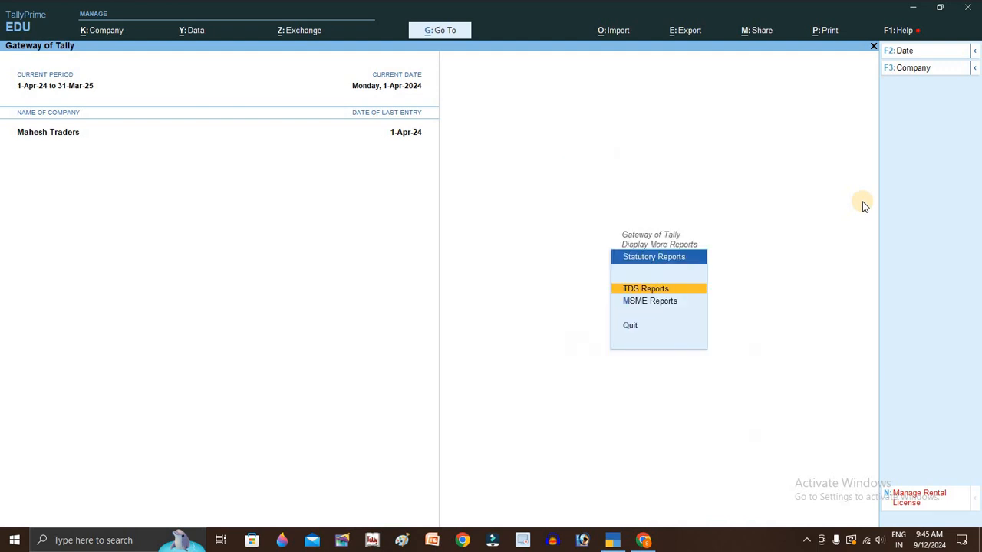
key("Return")
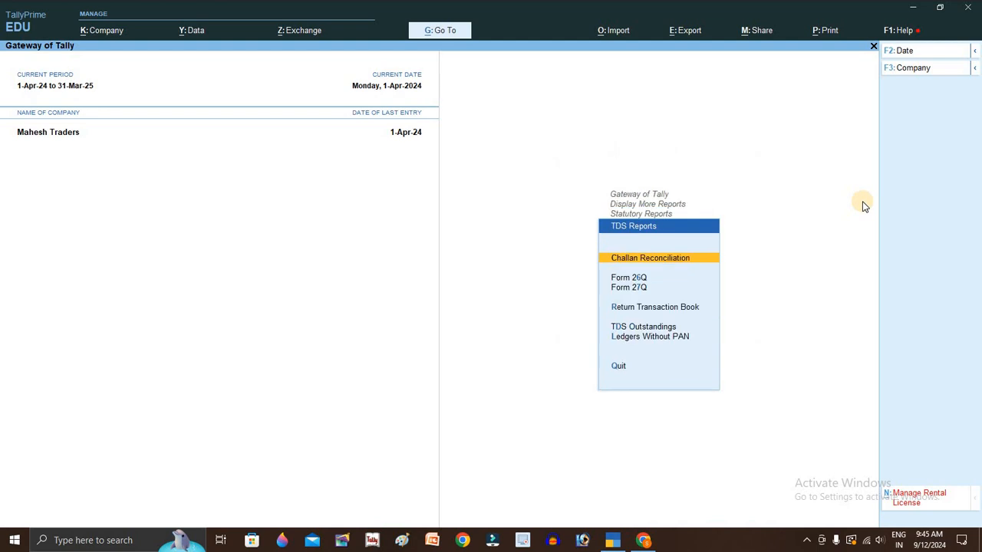
key("Down")
key("Down")
key("Down")
key("Down")
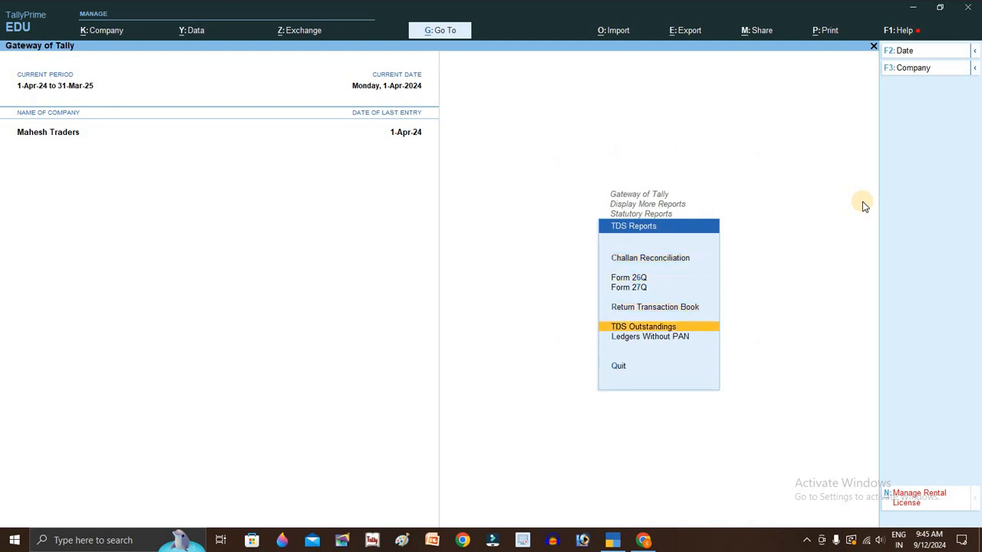
key("Return")
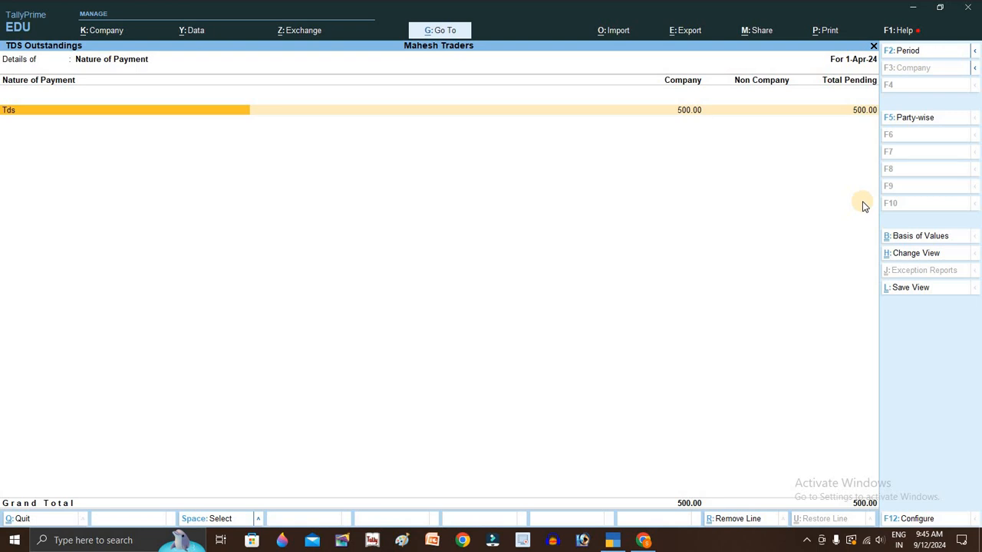
key("Escape")
key("Escape")
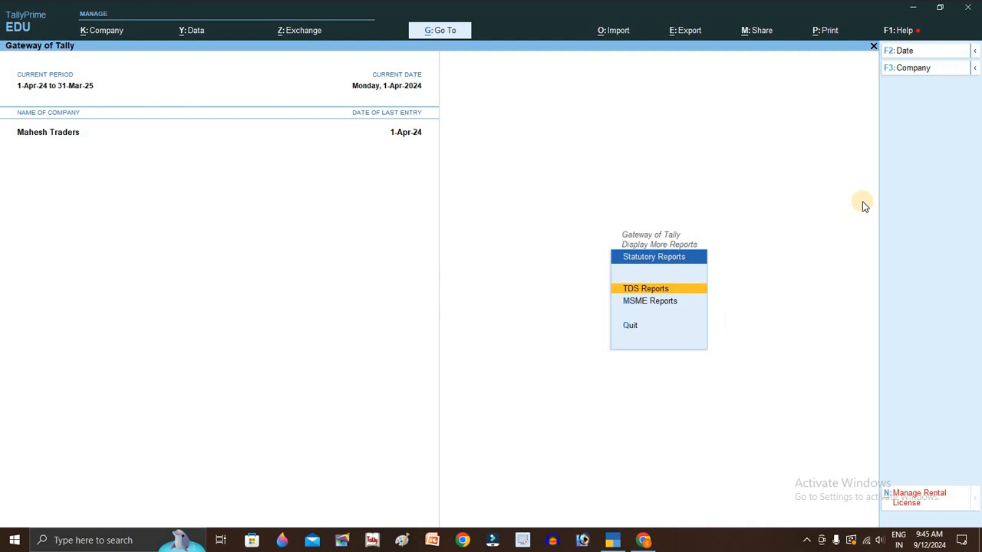
key("Escape")
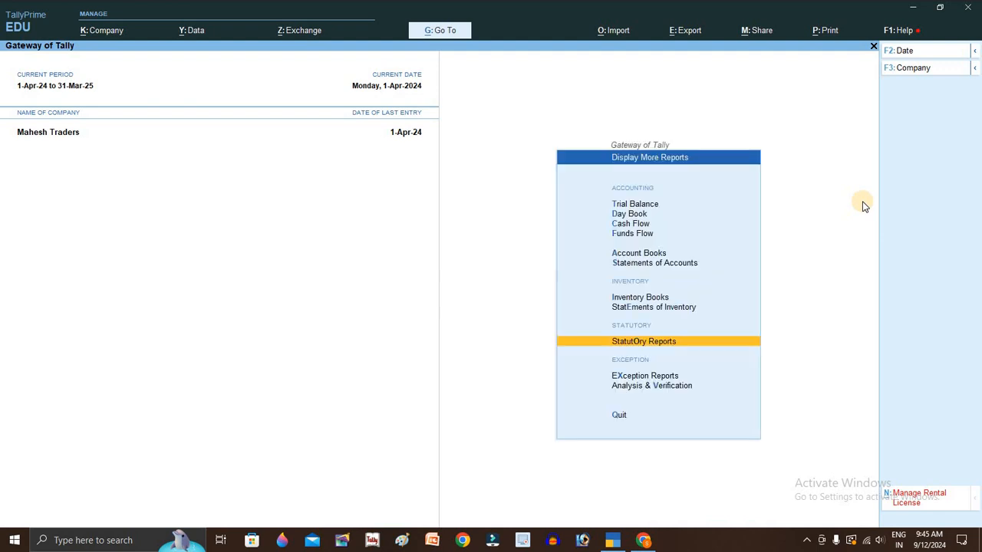
key("Escape")
key("Escape")
key("Escape")
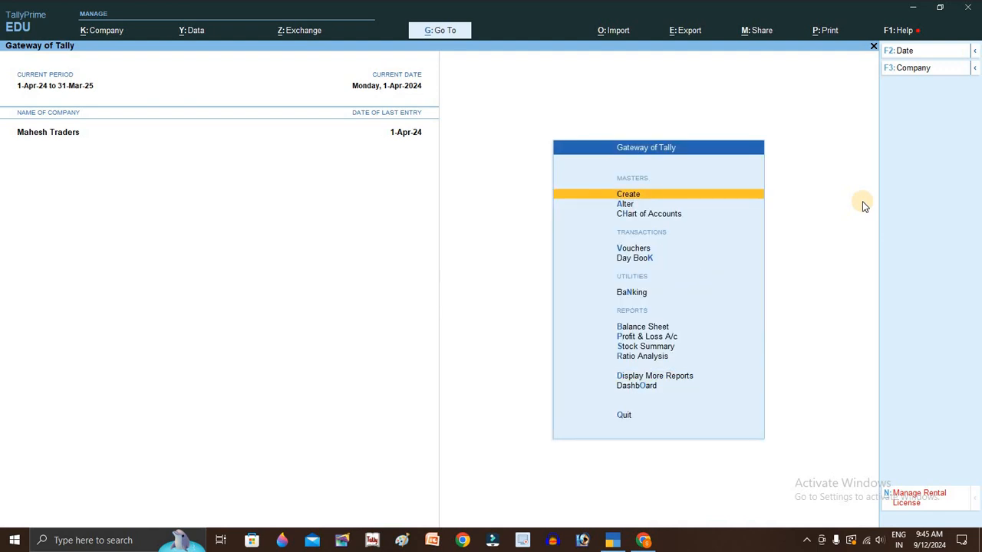